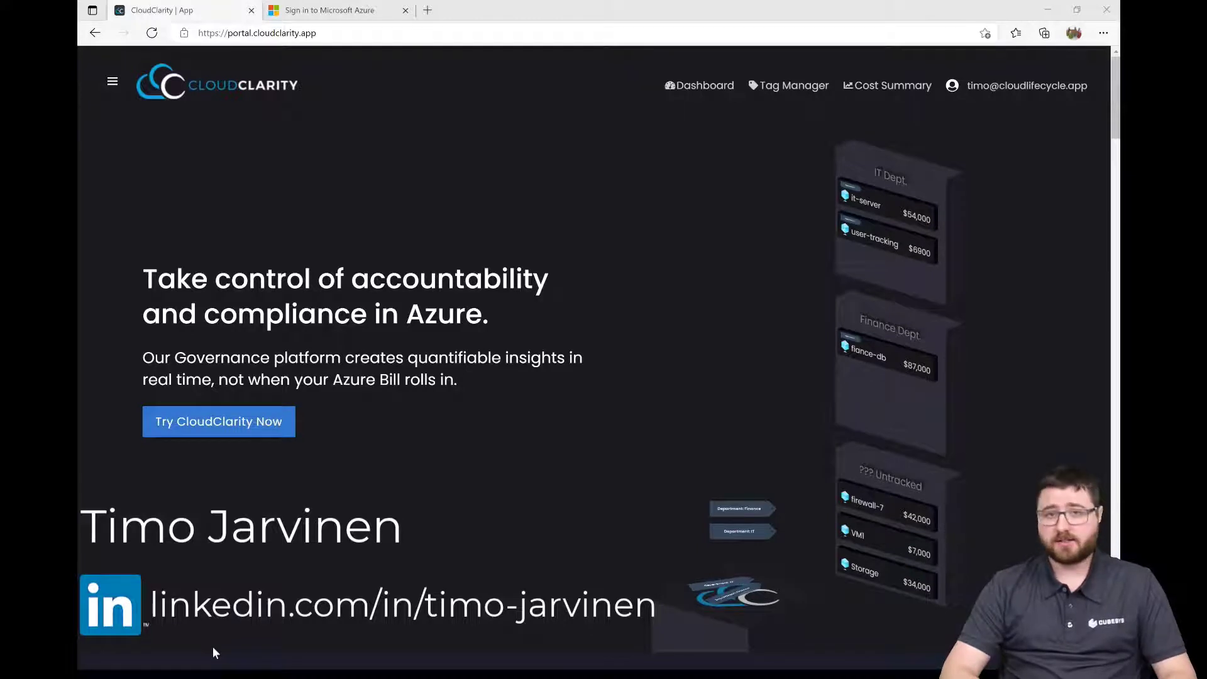
Step: Open the Tag Health Validator dashboard and limit the tag set to the businessunit tag
left_click(113, 86)
left_click(144, 125)
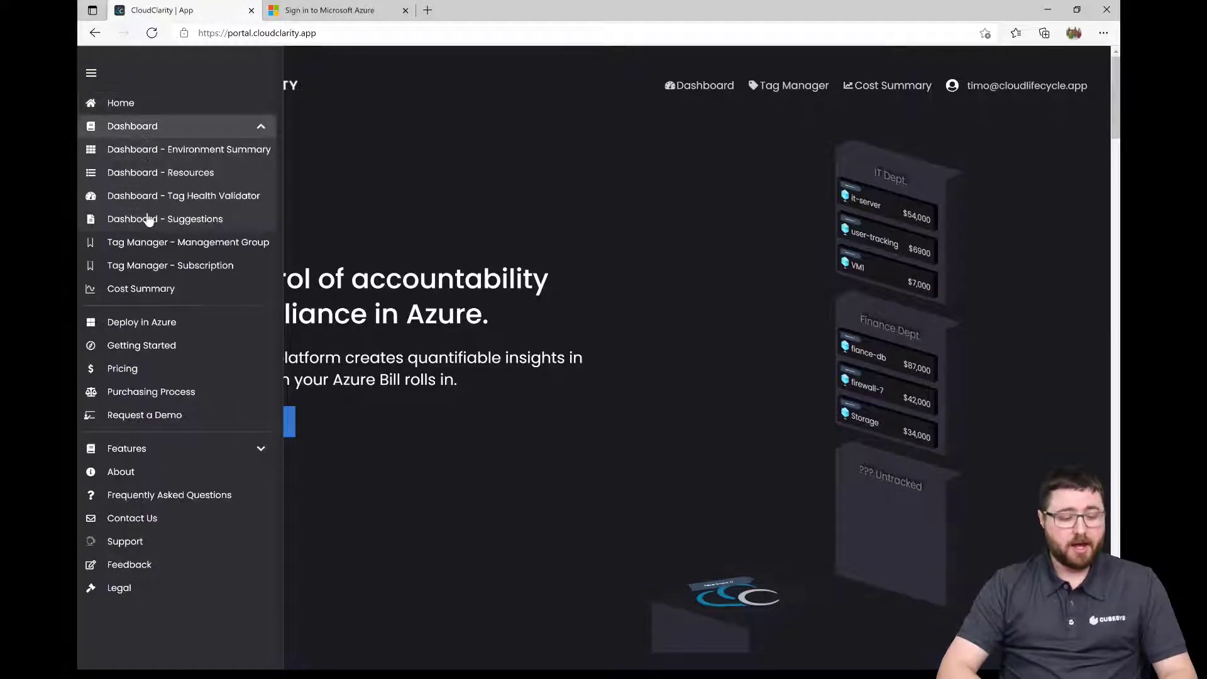
left_click(220, 195)
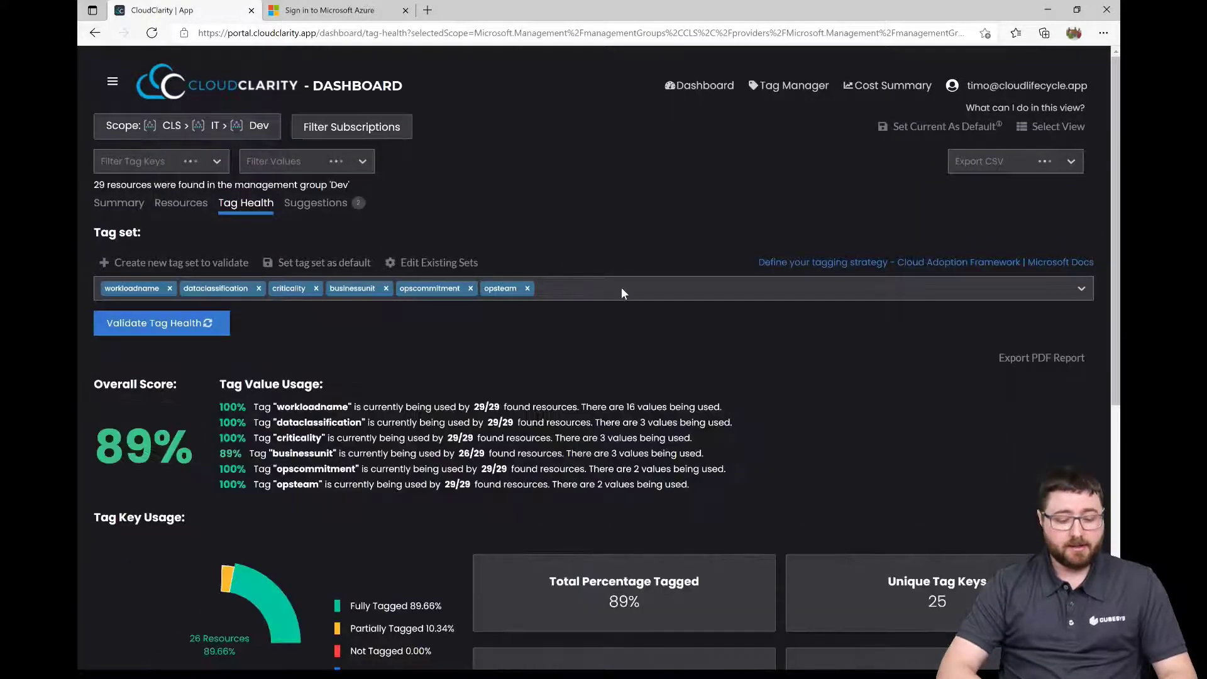
left_click(621, 288)
left_click(381, 479)
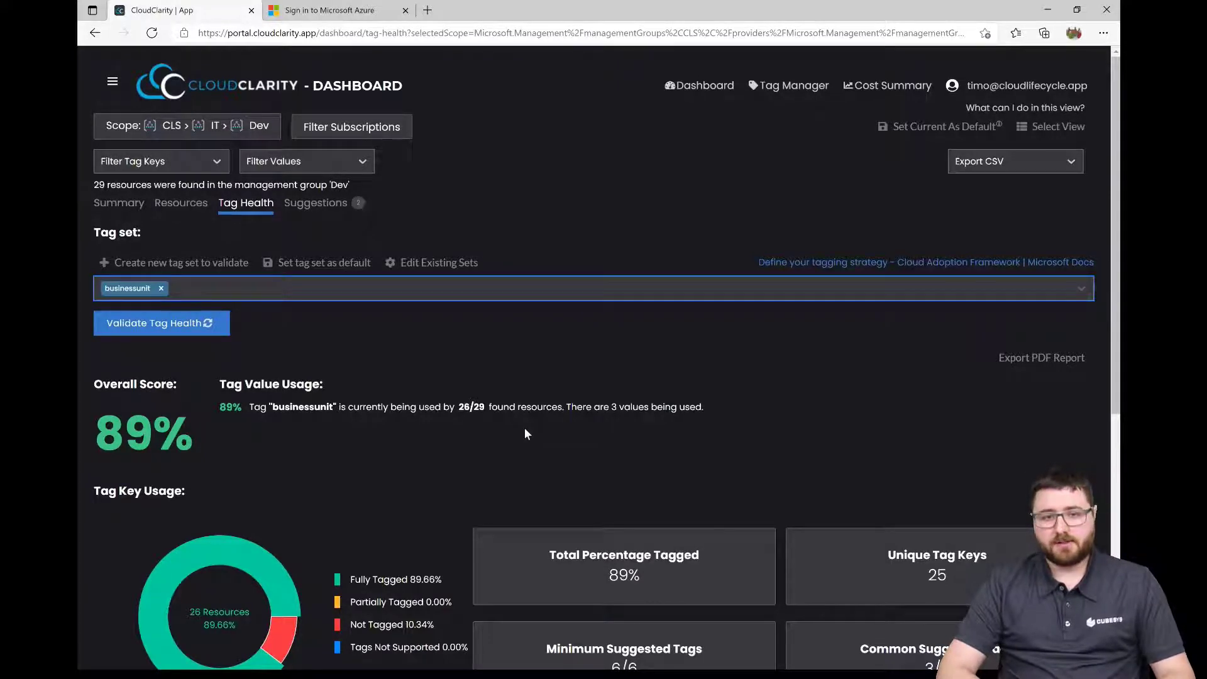
Step: Open the tag summary of the Tag Manager Demo 001 subscription in Tag Manager
left_click(788, 89)
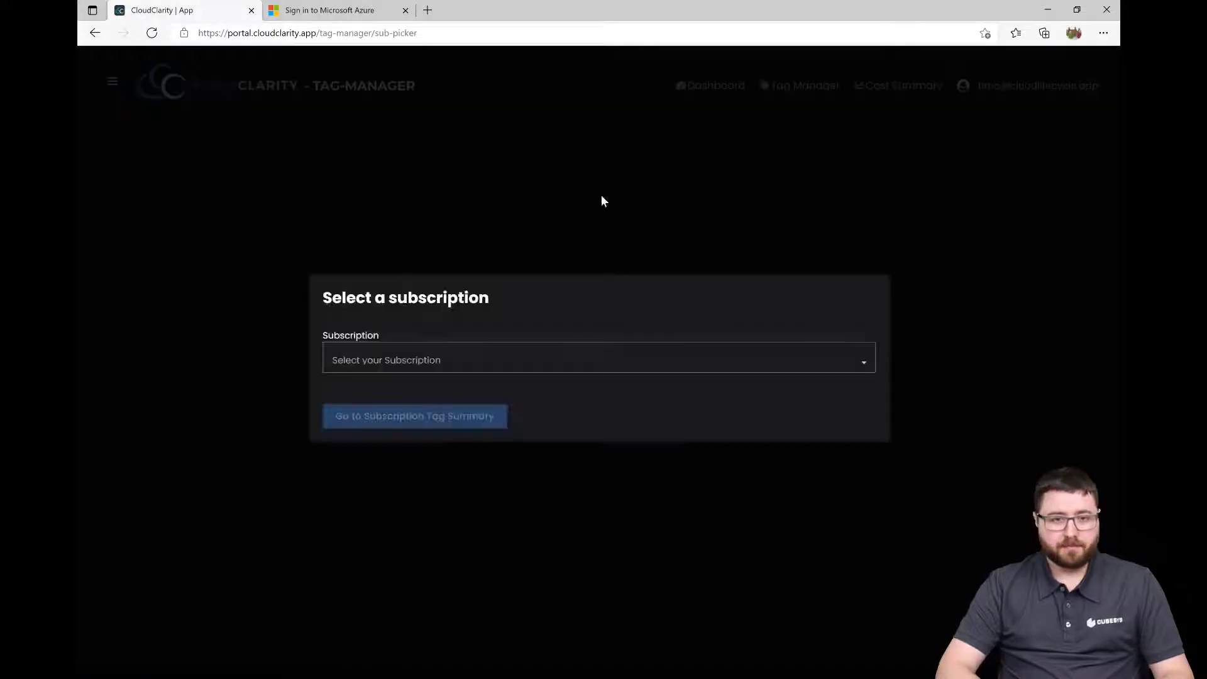
left_click(444, 366)
left_click(417, 393)
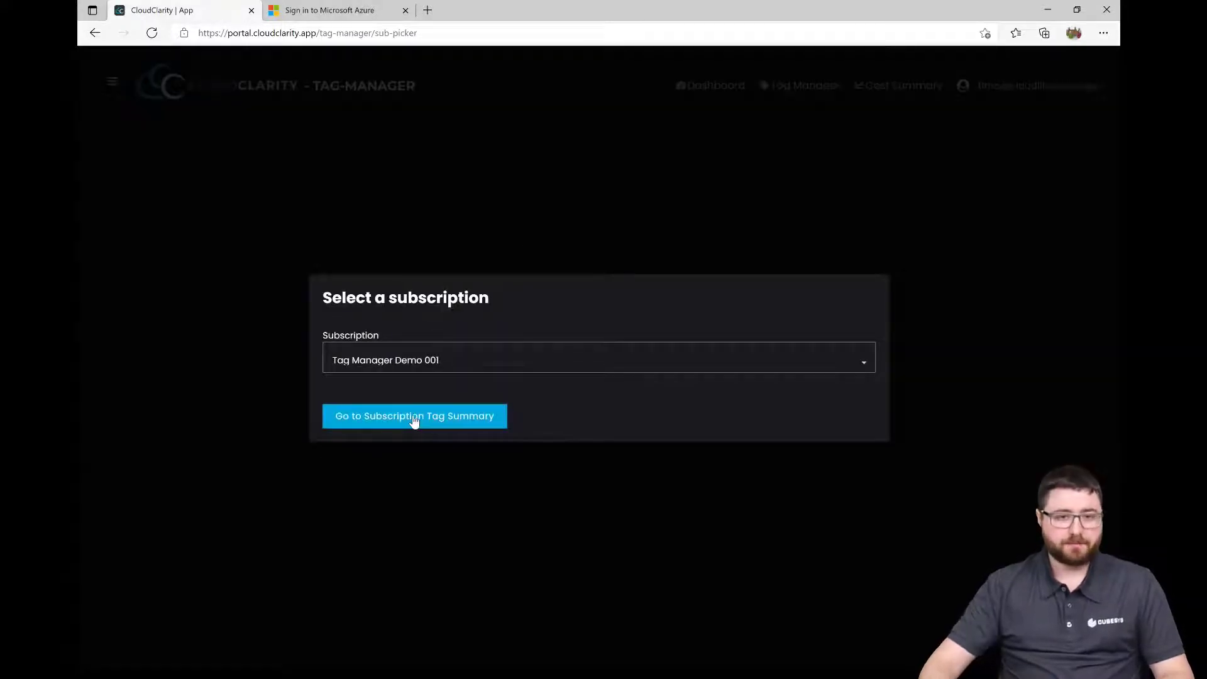
left_click(415, 417)
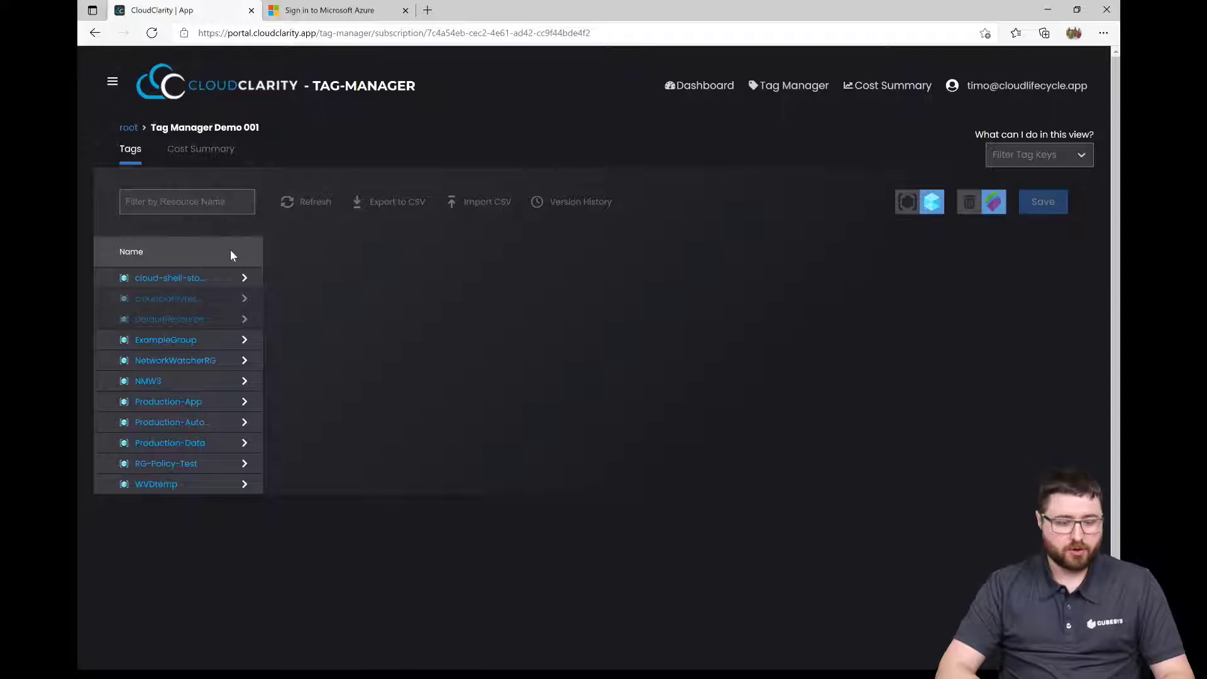
Step: Expand the cloud-shell-storage and Production-App resource groups and open the tag key filter
left_click(227, 278)
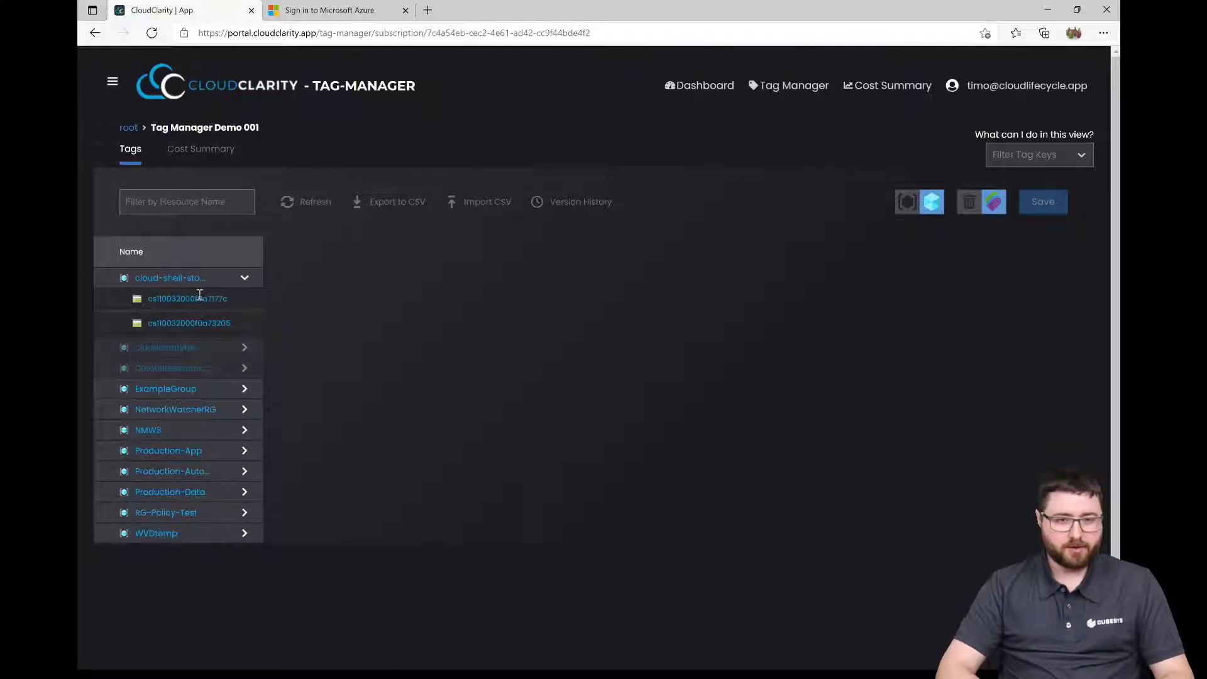
left_click(181, 459)
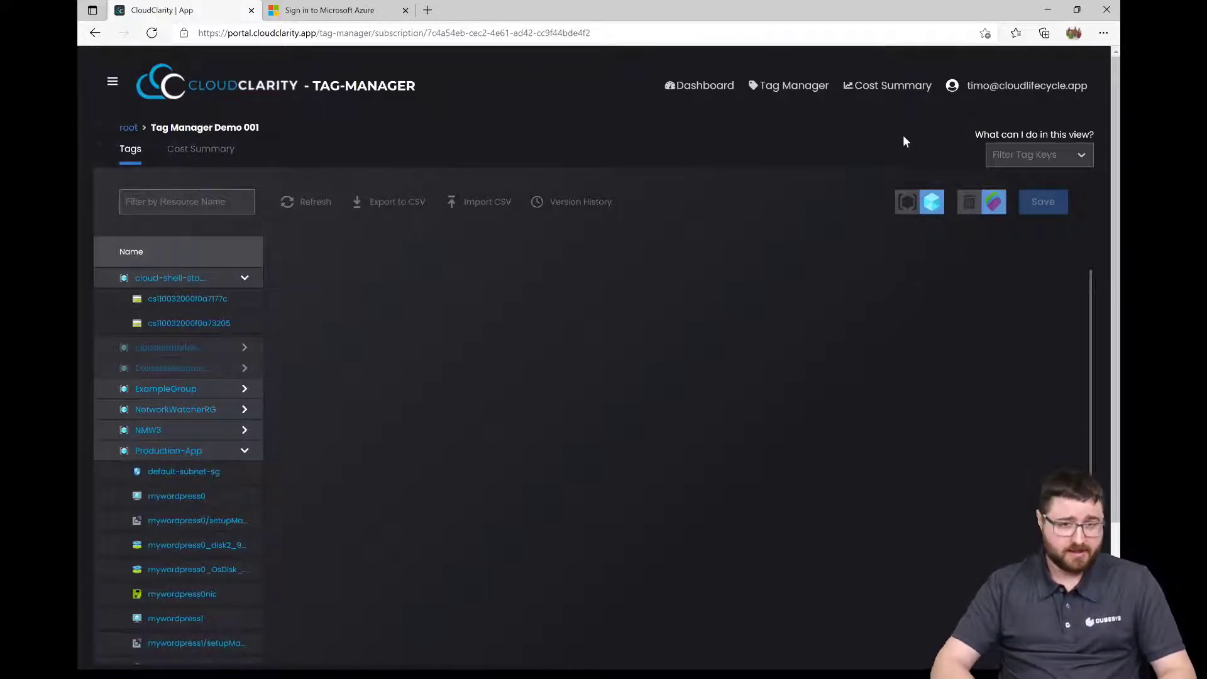
left_click(1025, 158)
type("bus")
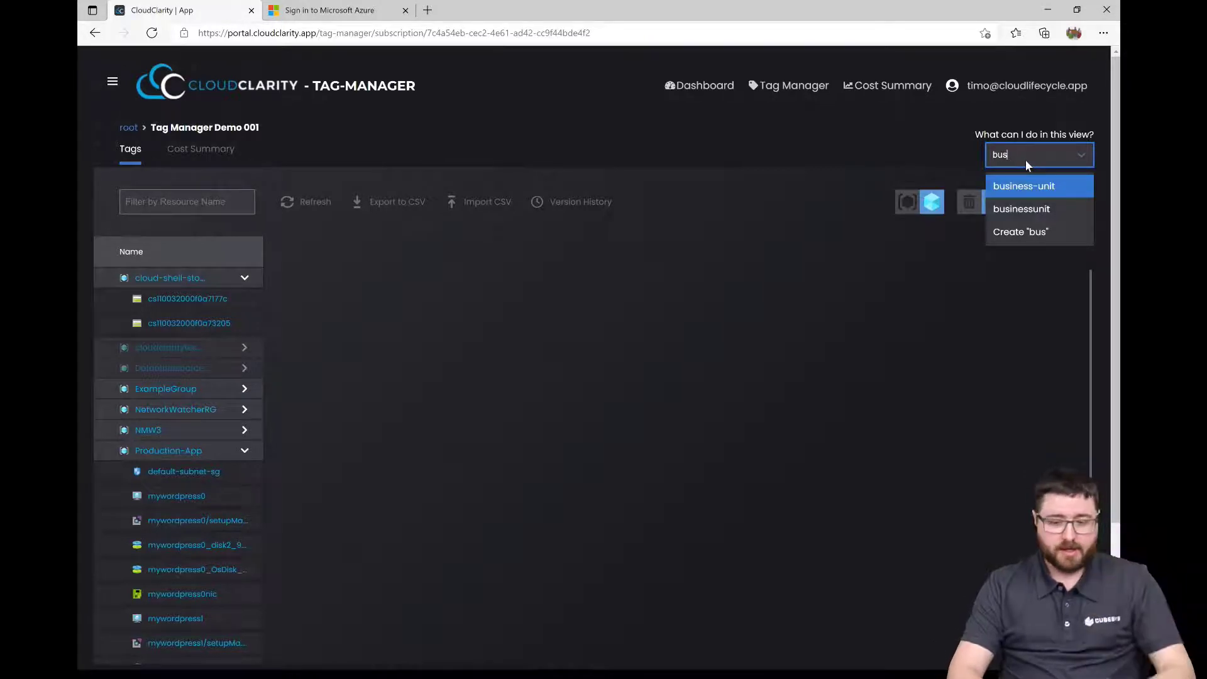
type("t")
key("BackSpace")
key("BackSpace")
key("BackSpace")
key("BackSpace")
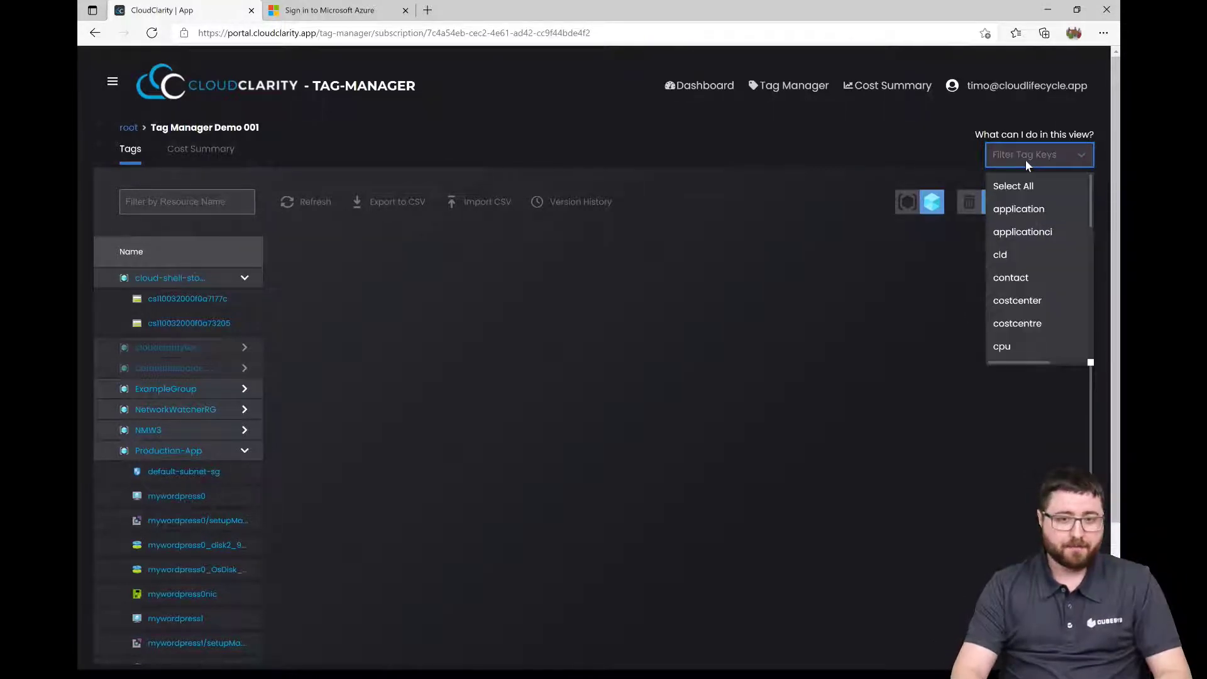
Step: Filter the tag keys to business-unit, businessunit and owner
type("b")
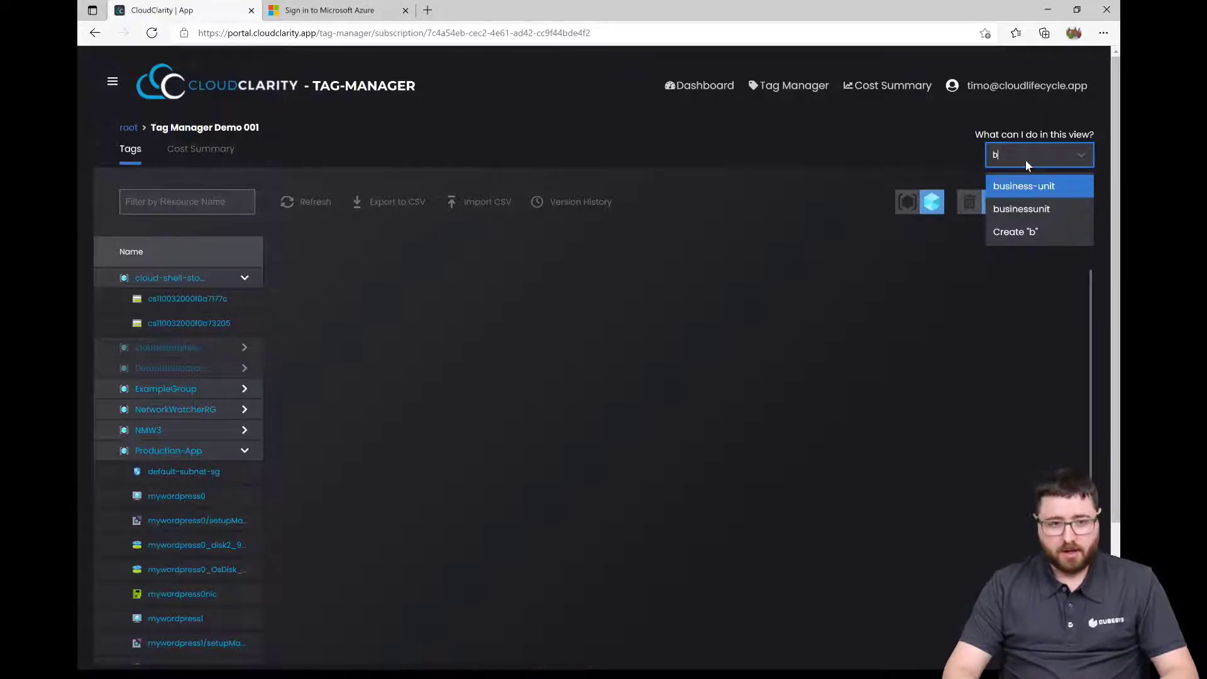
key("Return")
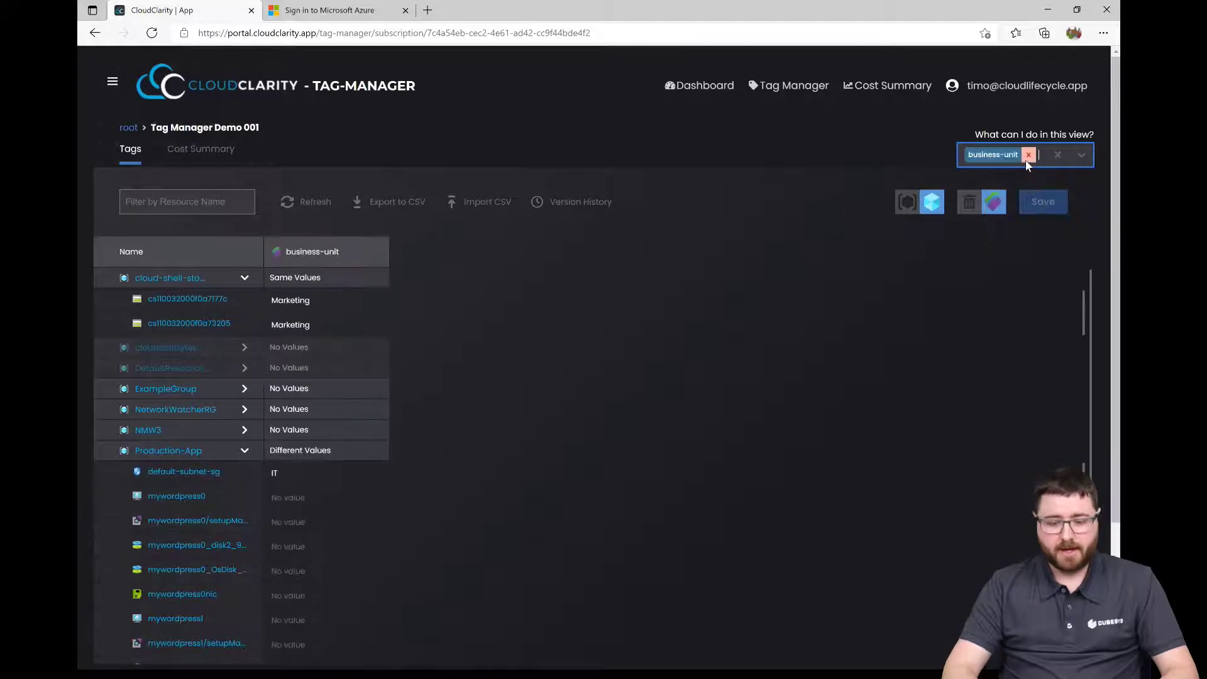
type("bus")
key("Return")
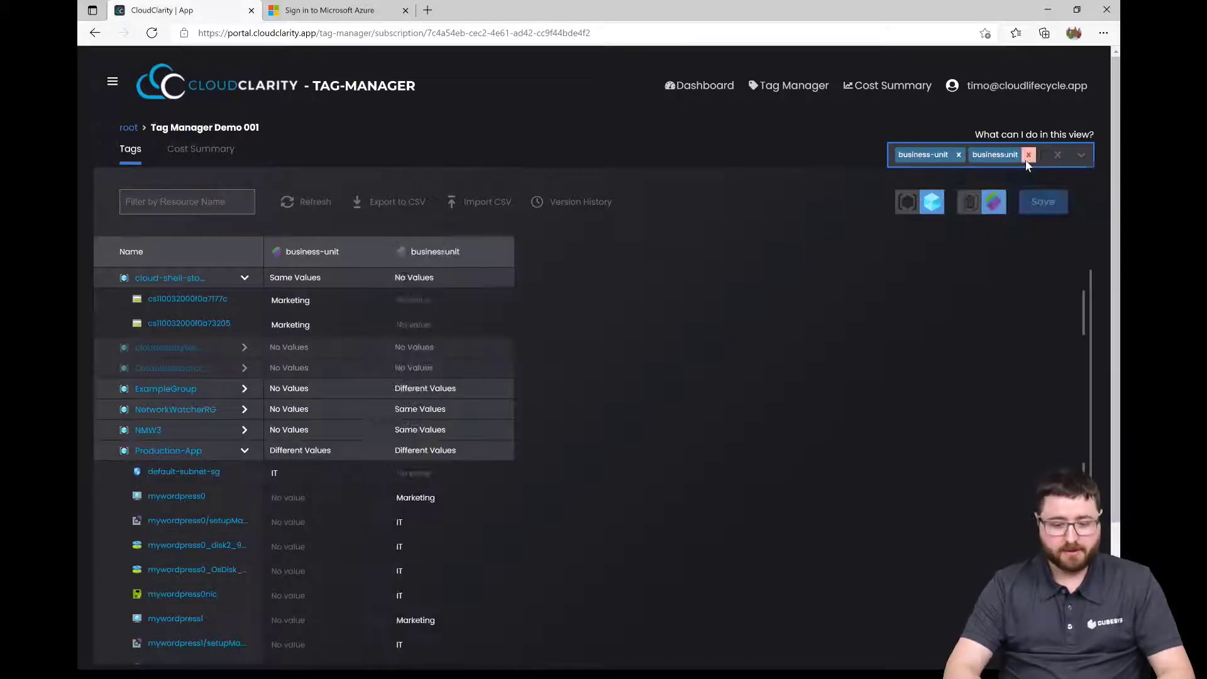
type("owner")
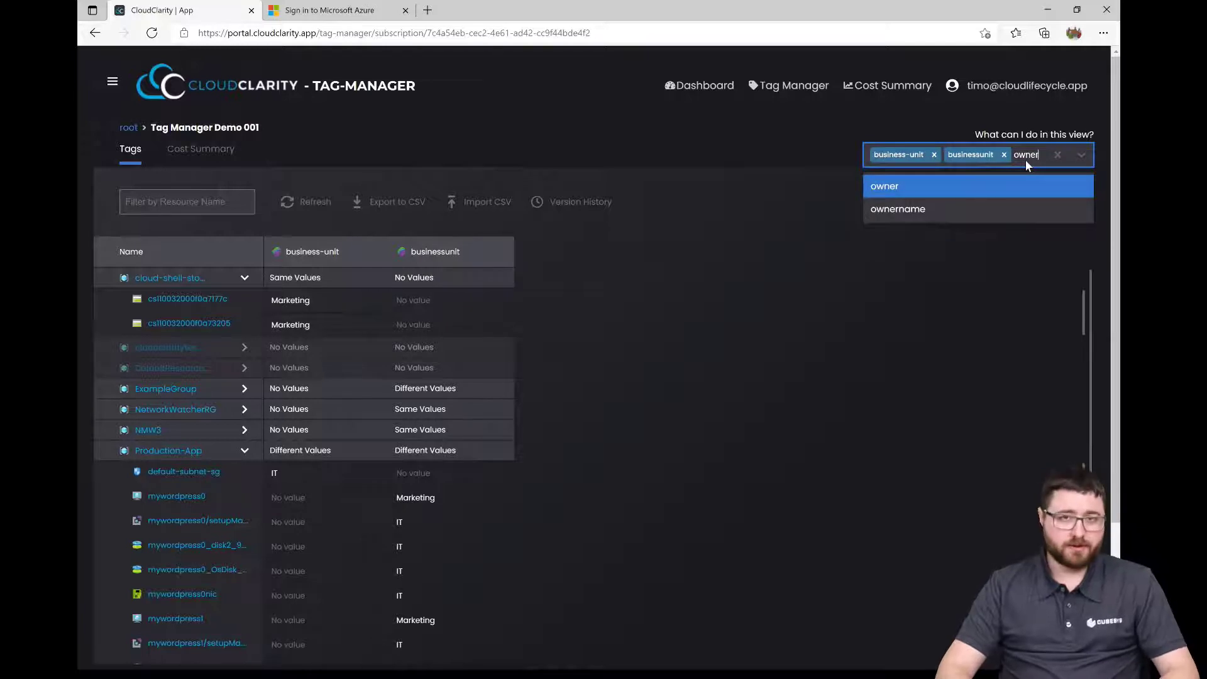
key("Return")
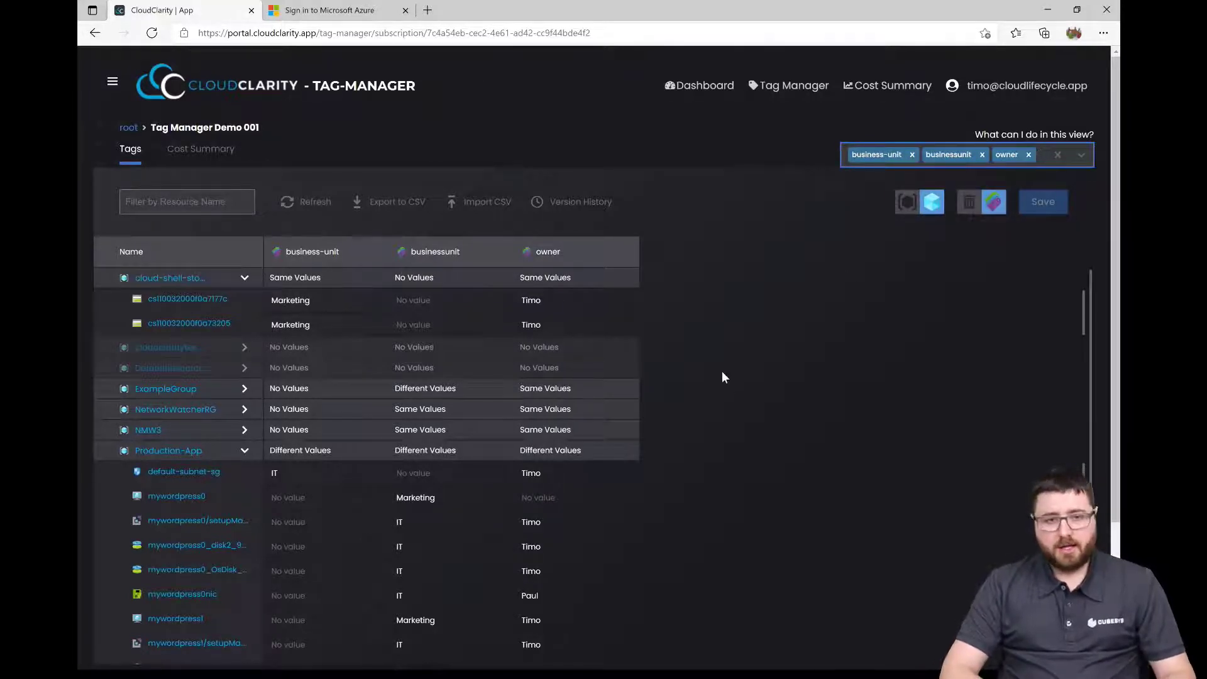
left_click(730, 326)
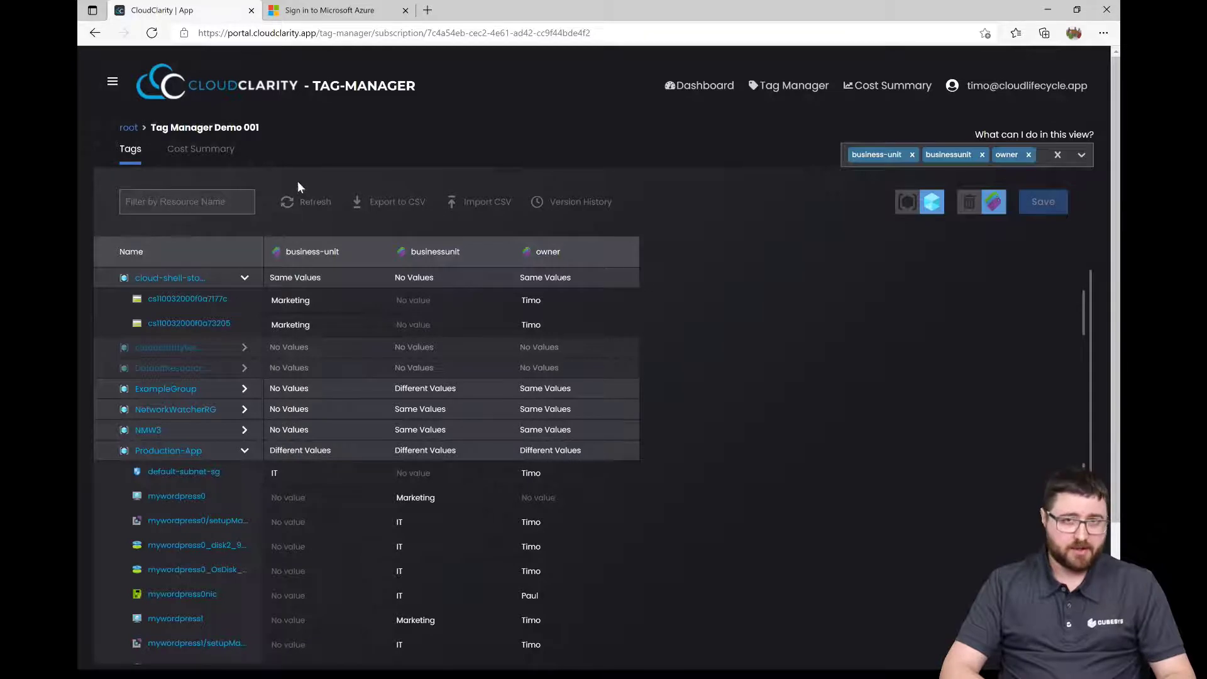
Step: Export the filtered tags to CSV and examine the business-unit and businessunit columns of final.csv in Excel
left_click(382, 207)
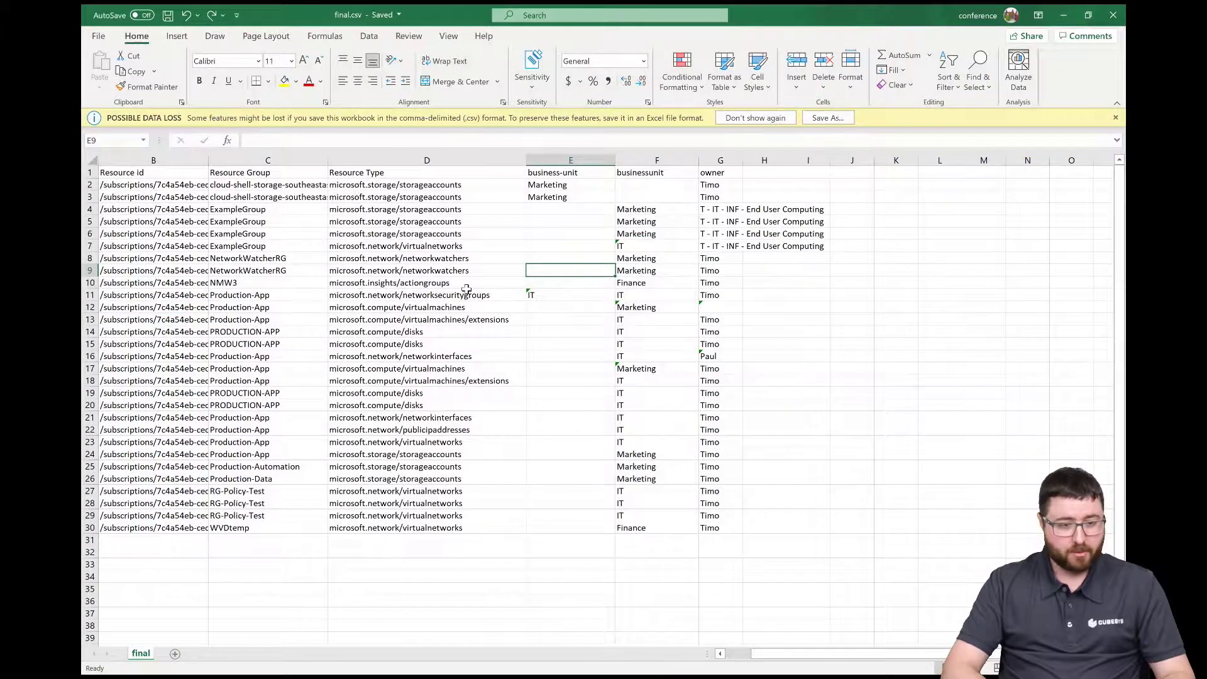
scroll(466, 289, "left", 2)
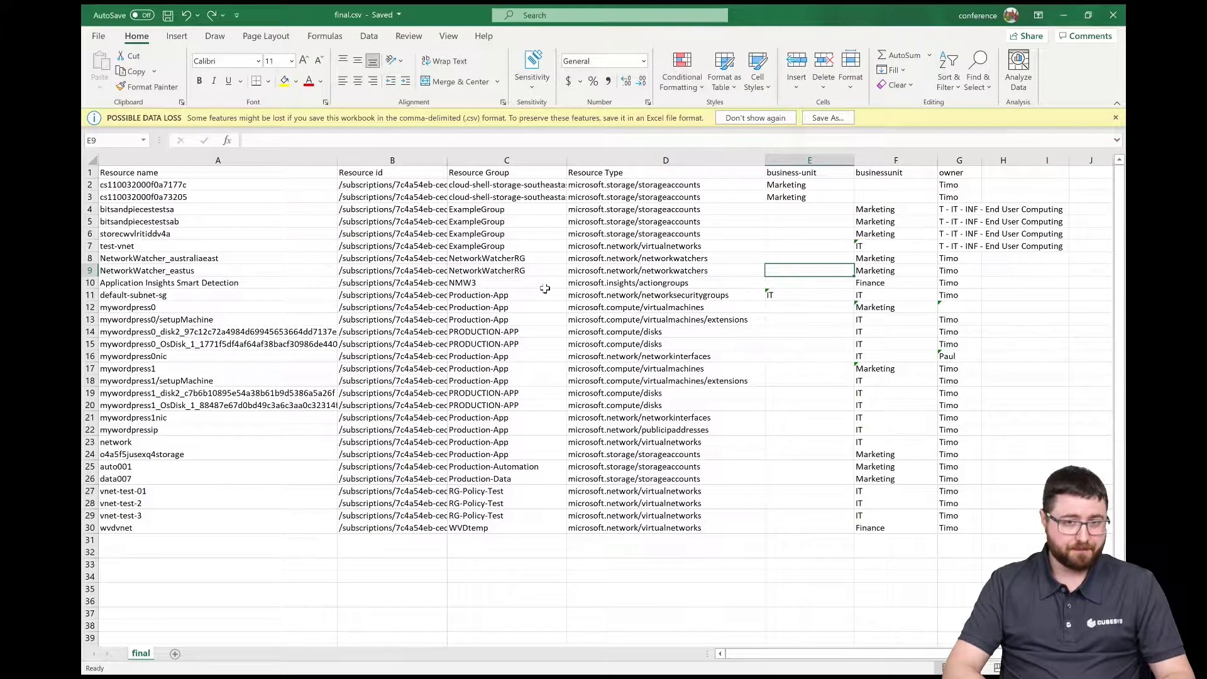
scroll(545, 288, "right", 1)
scroll(545, 288, "right", 3)
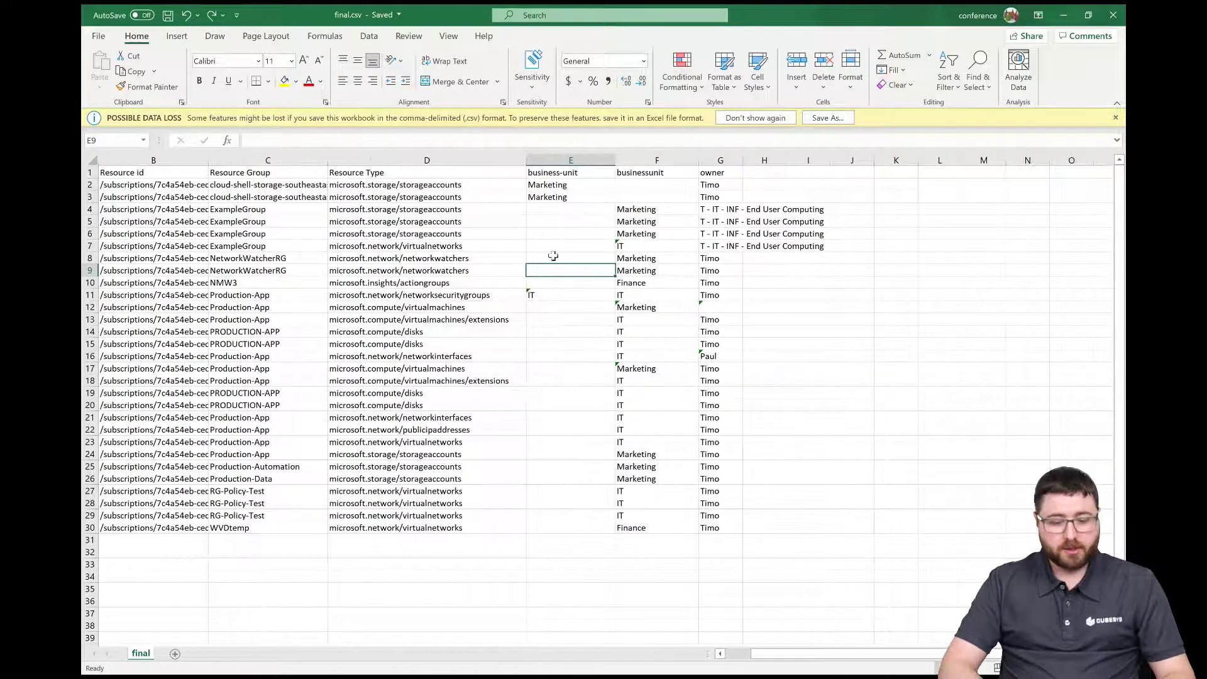
left_click(576, 185)
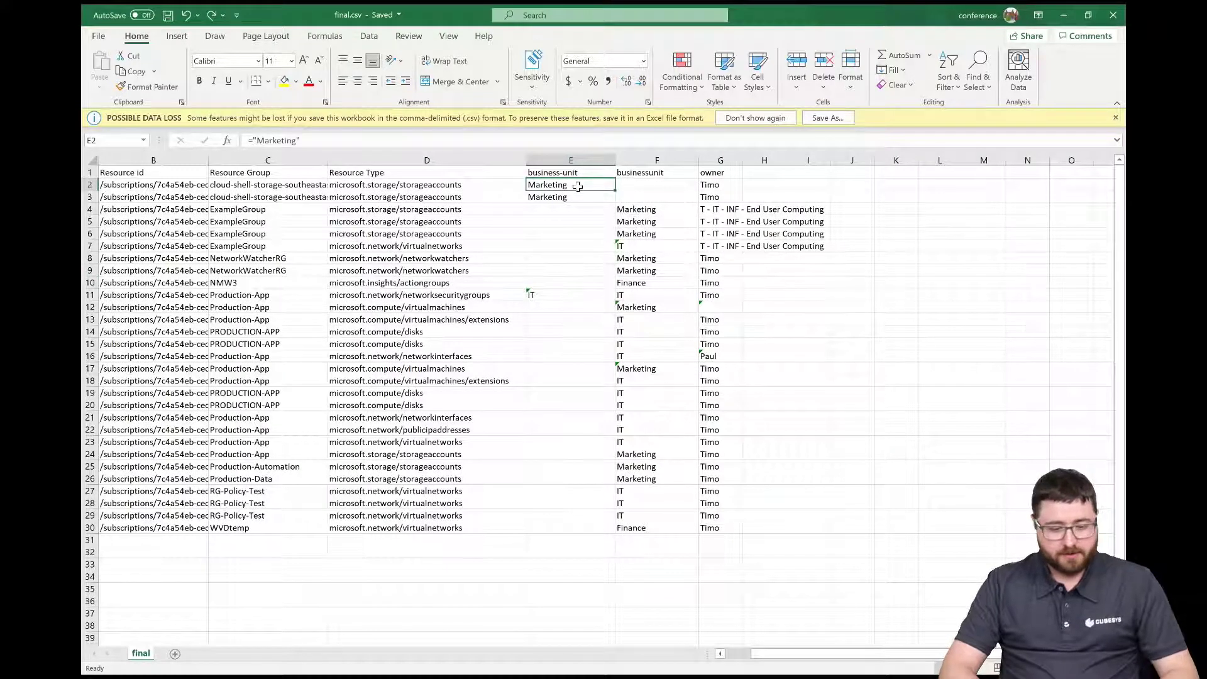
key("Up")
key("Down")
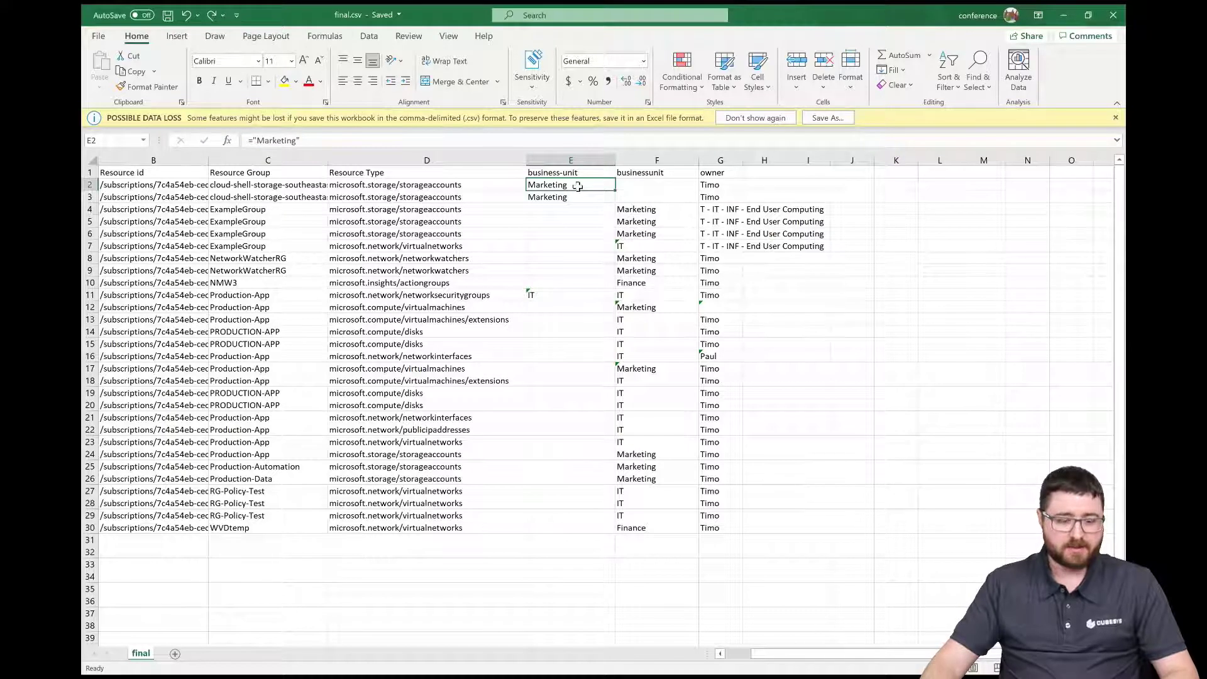
left_click(638, 195)
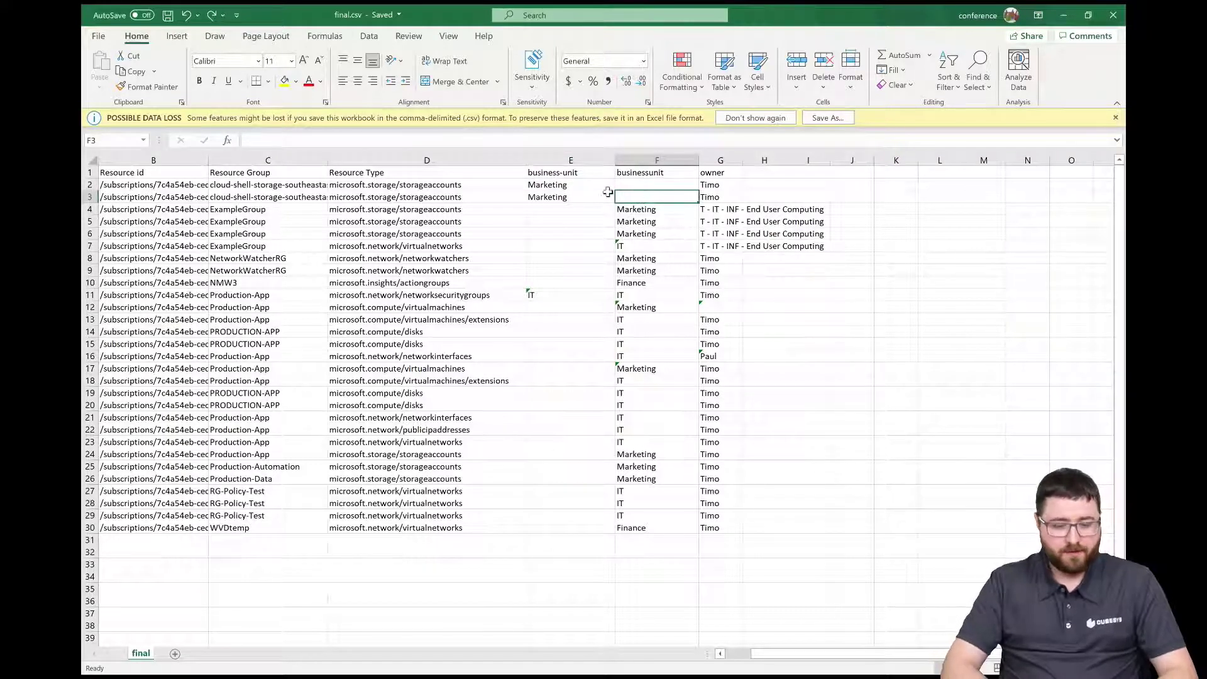
Step: Copy the Marketing value from business-unit cell E2 into businessunit cells F2 and F3
left_click(581, 183)
key("ctrl+c")
key("Right")
key("ctrl+v")
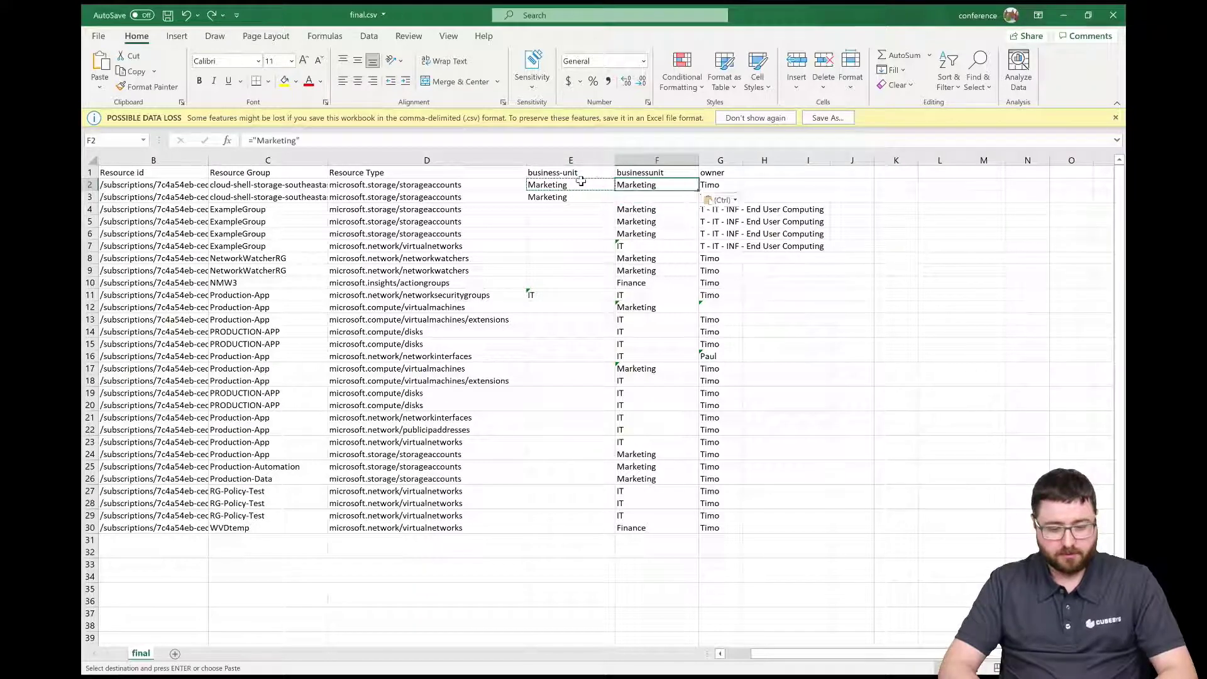
key("Down")
key("ctrl+v")
Step: Copy the IT value from business-unit cell E11 into businessunit cell F11 and save the CSV file
key("Down")
key("Down")
key("Down")
key("Down")
key("Down")
key("Down")
key("Down")
key("Down")
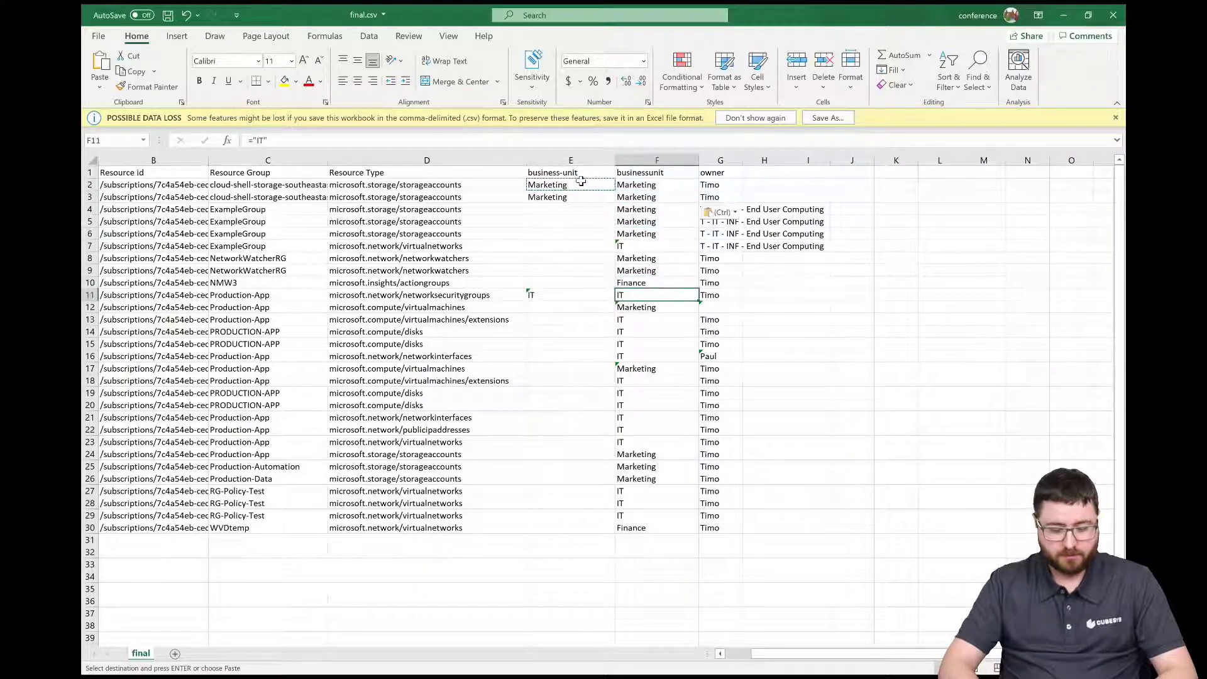
key("Escape")
key("Left")
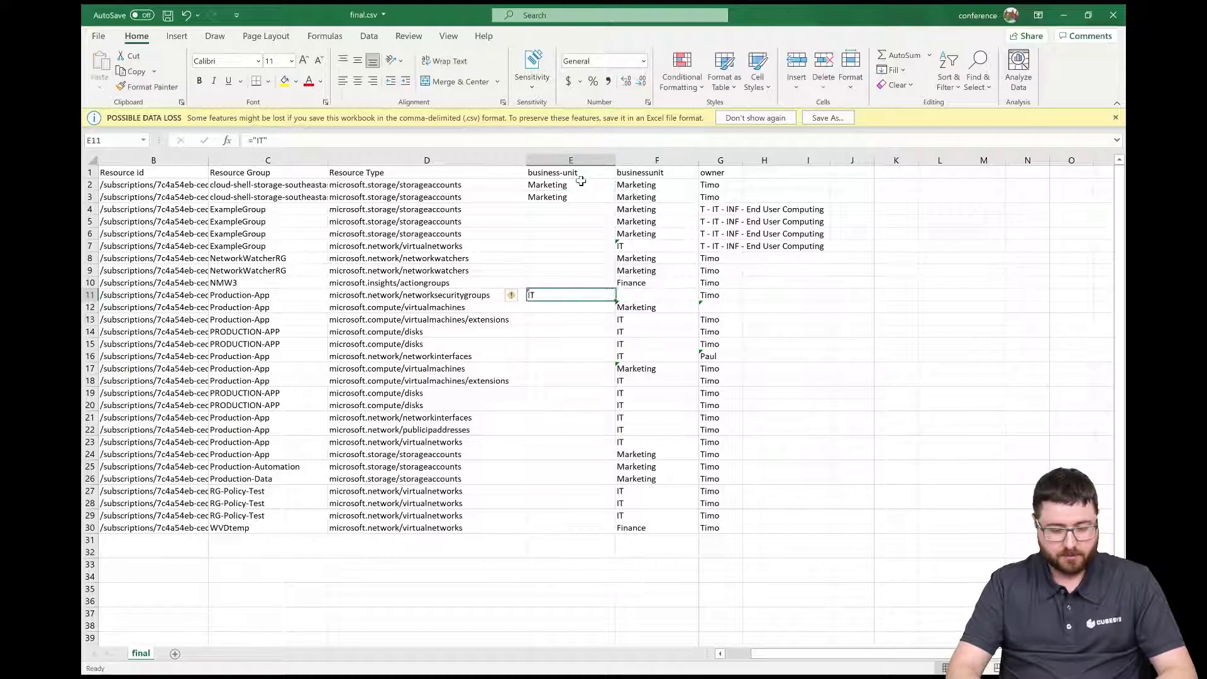
key("ctrl+c")
key("Right")
key("Delete")
key("ctrl+v")
key("ctrl+s")
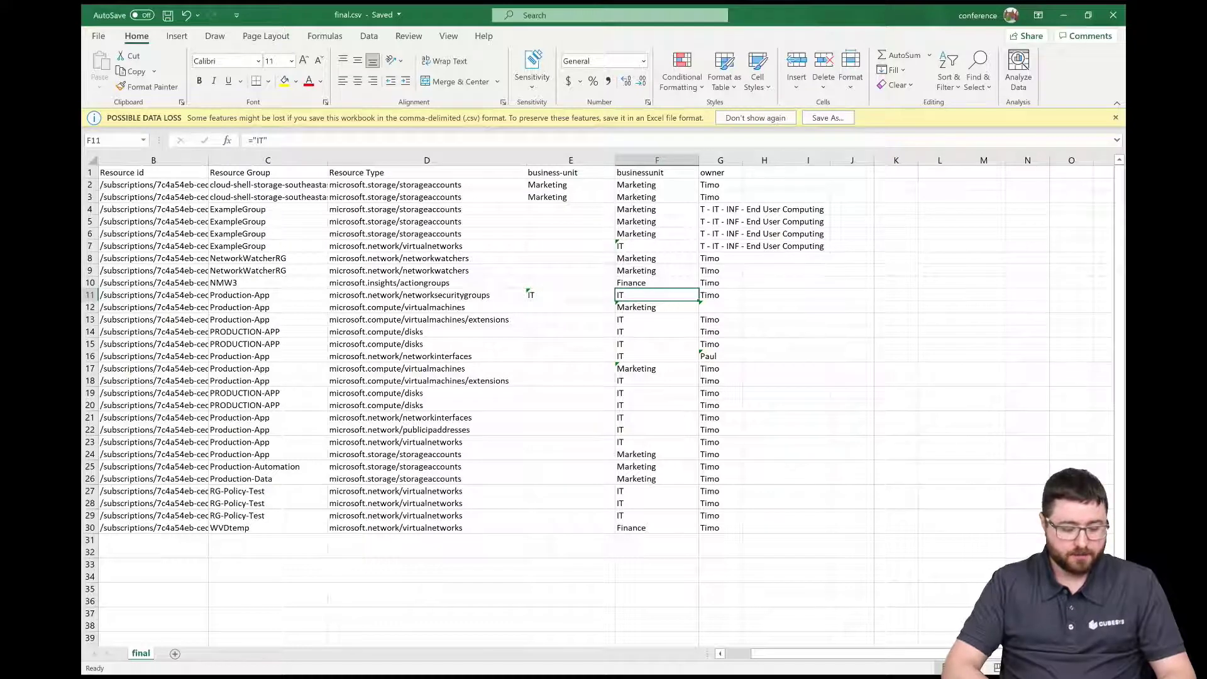
Step: Switch back to CloudClarity, import the edited CSV file into Tag Manager and save the tag changes
left_click(259, 677)
left_click(182, 677)
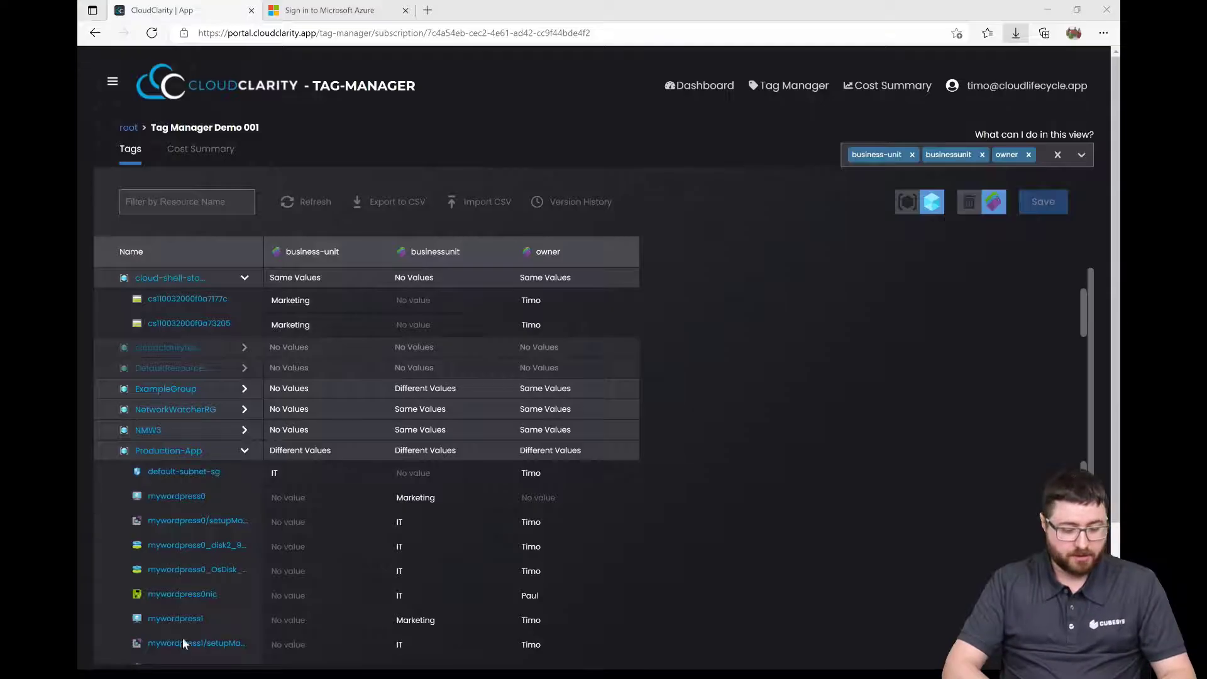
left_click(493, 203)
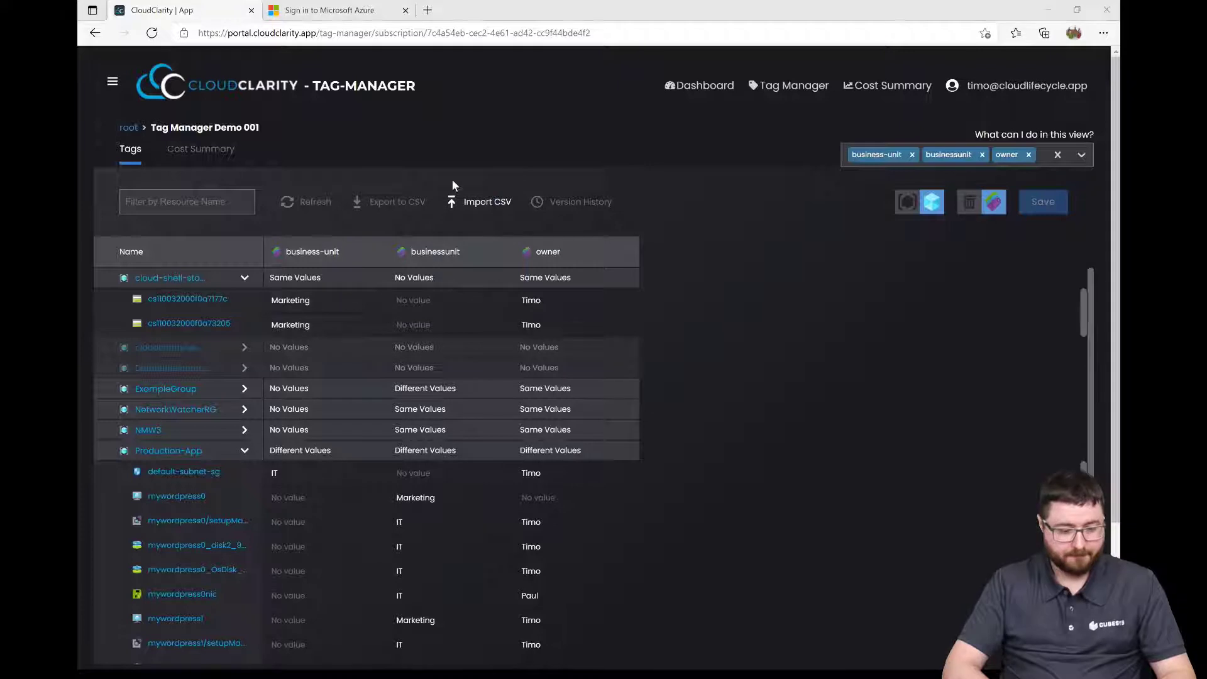
double_click(255, 108)
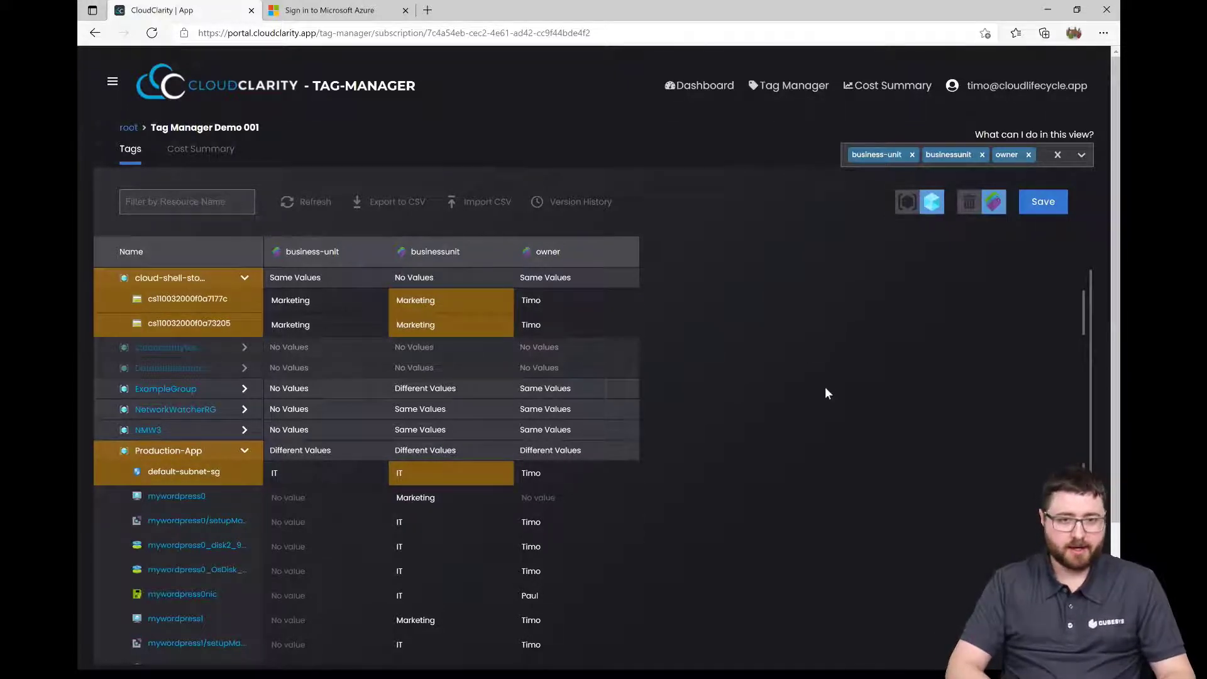
left_click(1044, 202)
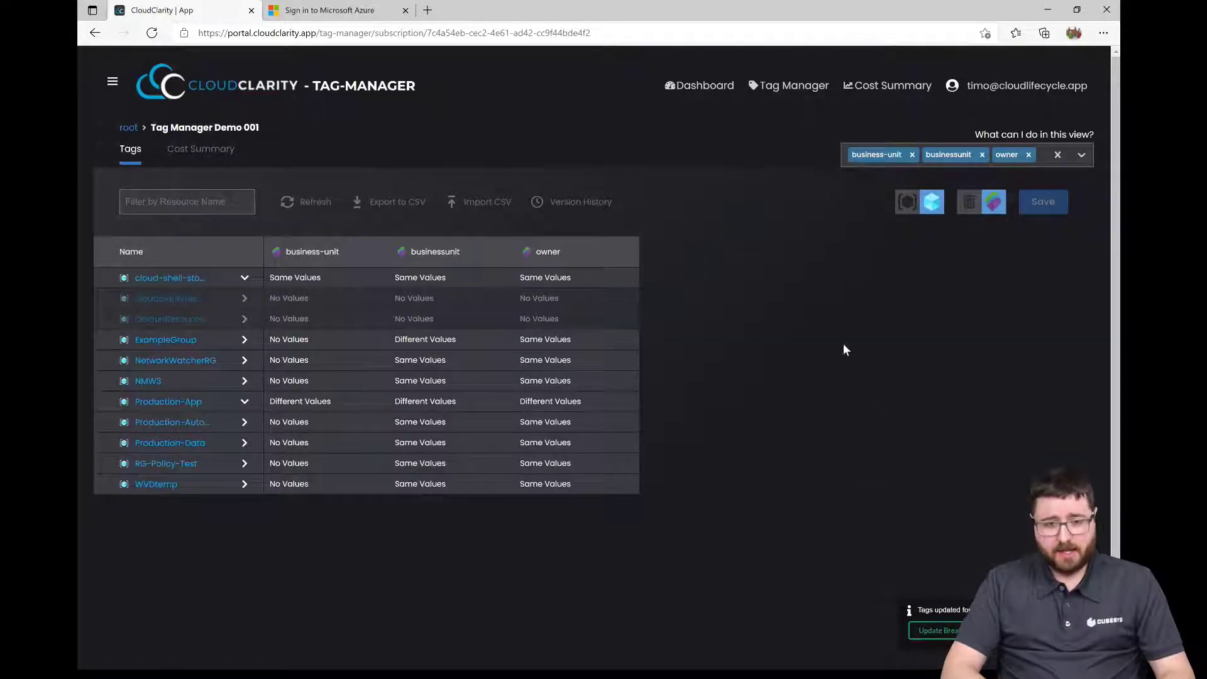
Step: Switch the resource-level tag view to Untag Mode and expand the cloud-shell-storage resource group
left_click(907, 201)
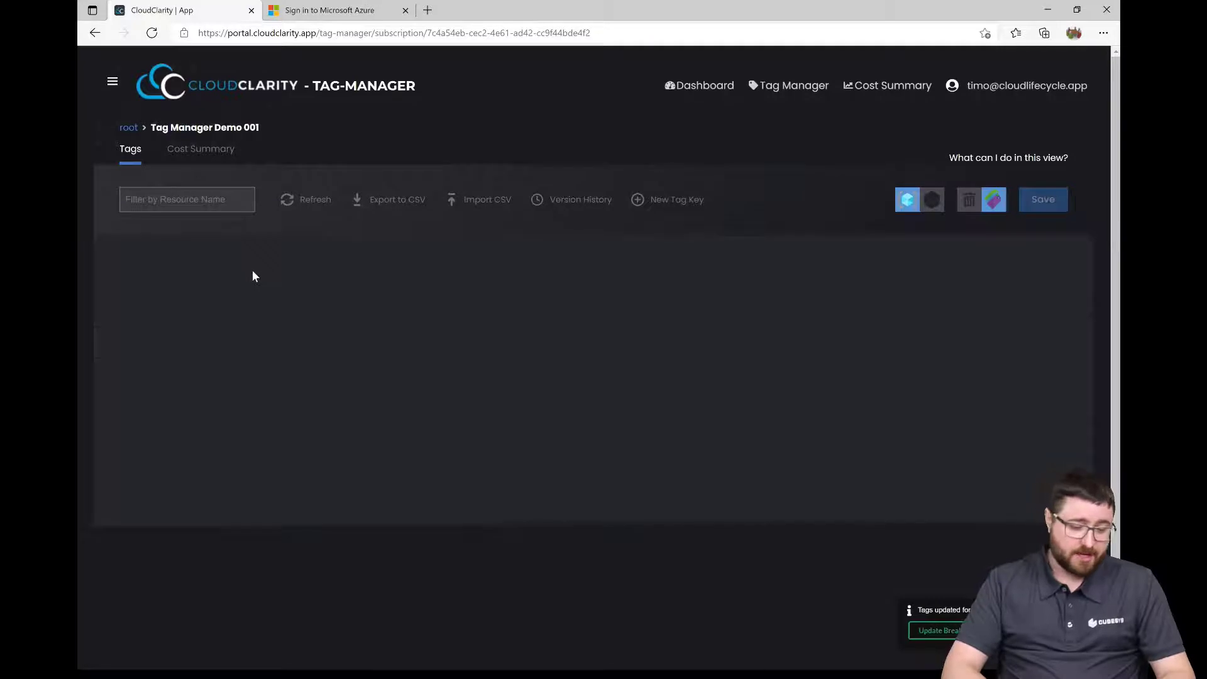
left_click(932, 202)
left_click(968, 204)
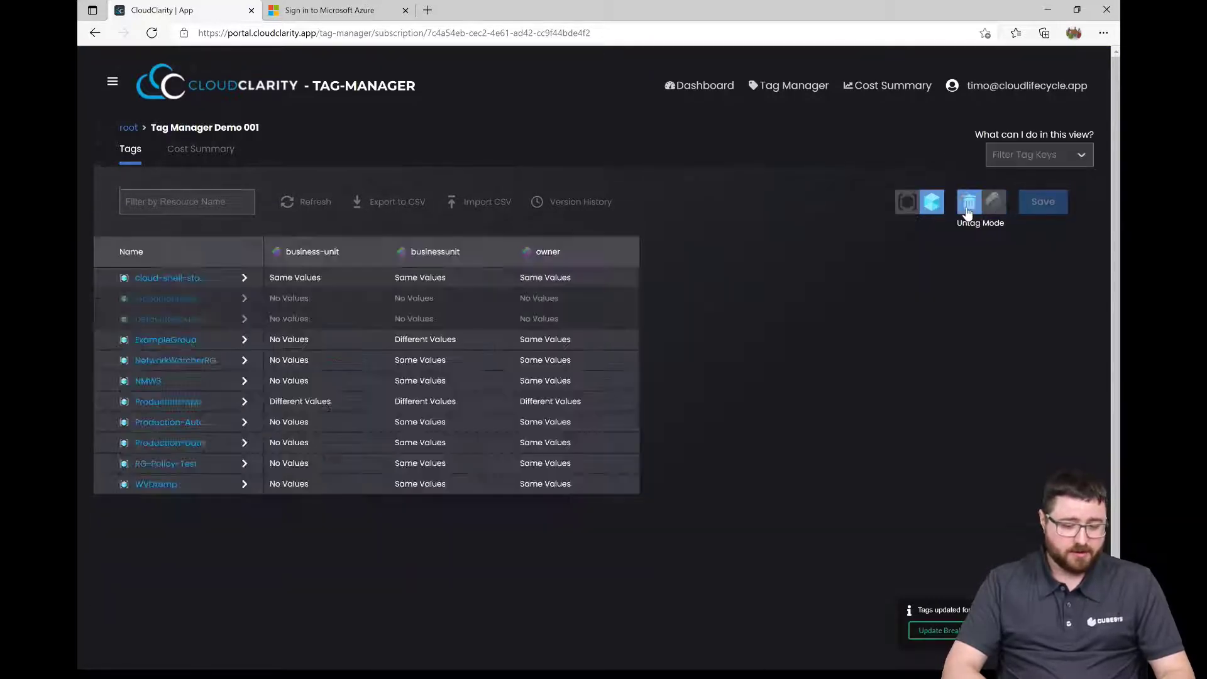
left_click(244, 278)
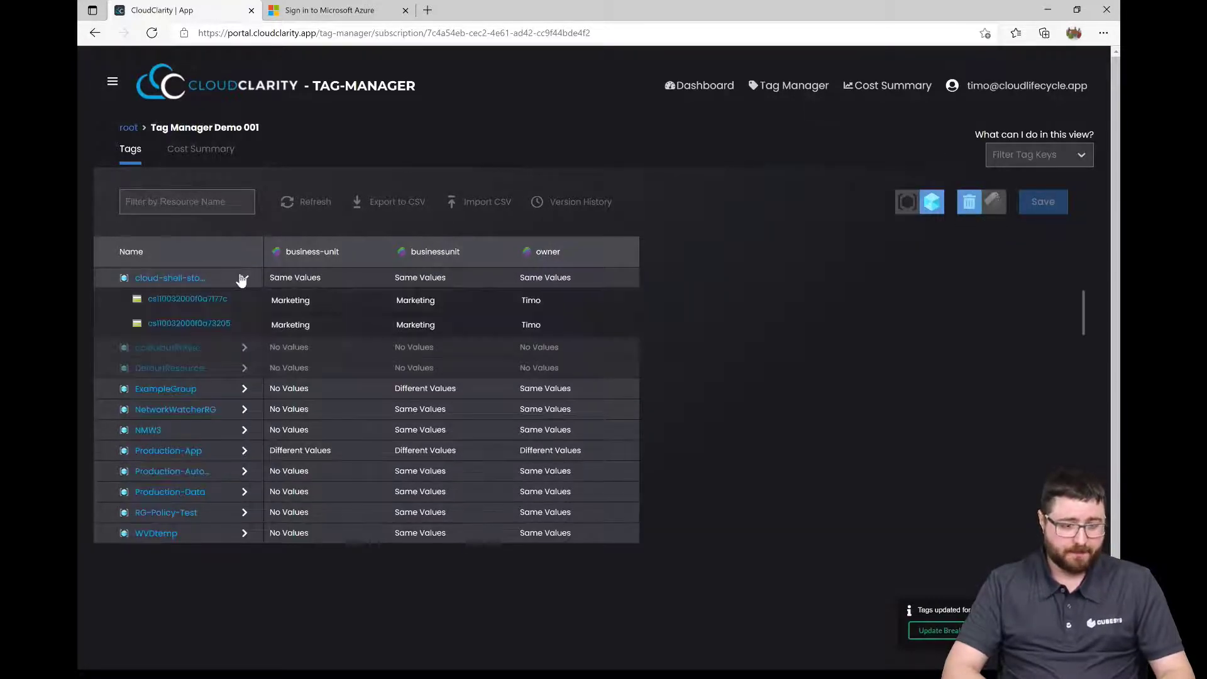
Step: Remove the Marketing and IT values of the business-unit tag in bulk from their resources, preview the changes and save them
left_click(309, 252)
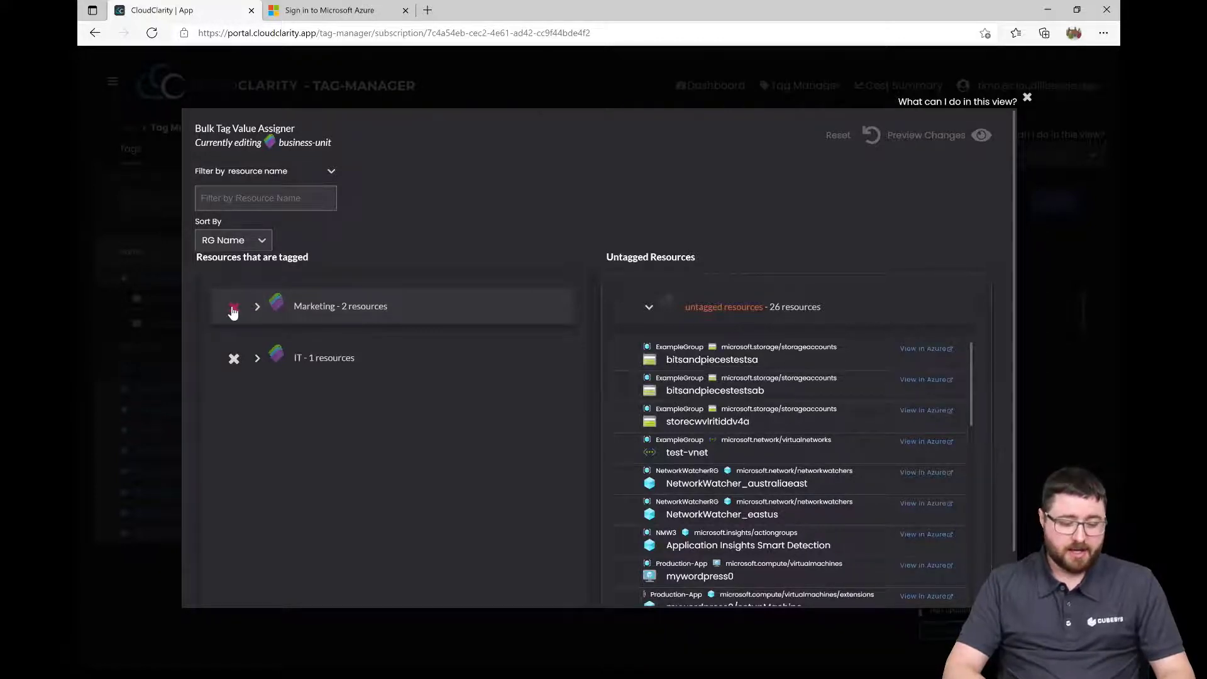
left_click(232, 310)
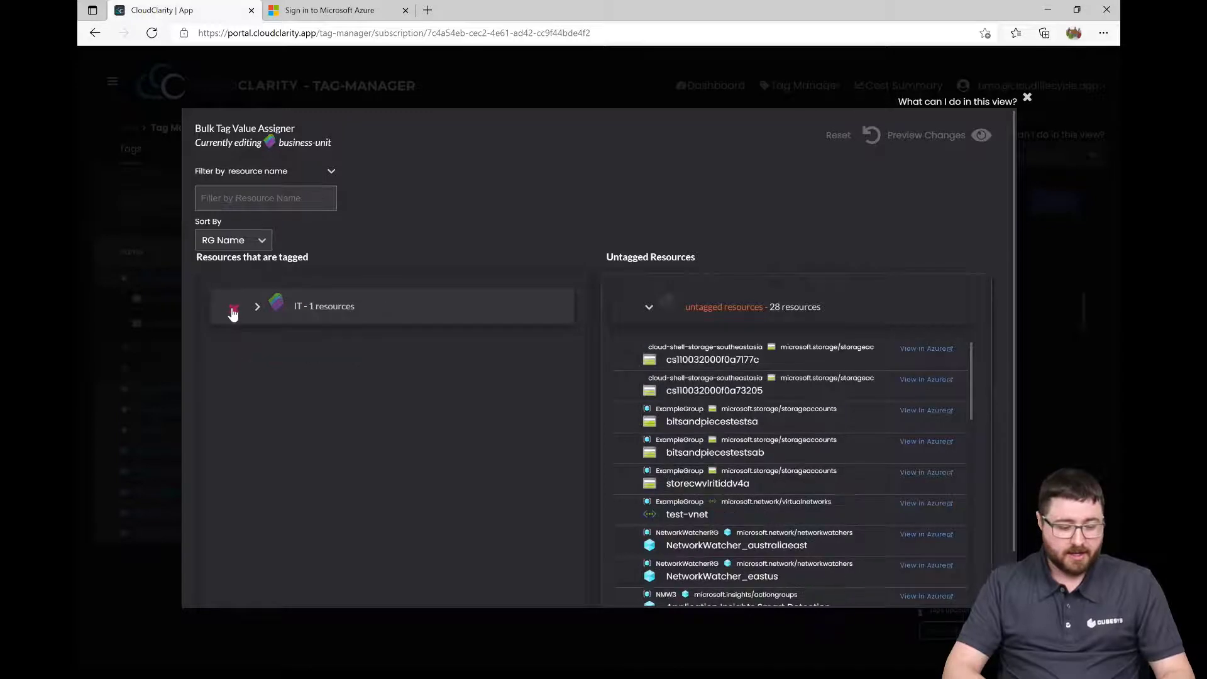
left_click(231, 307)
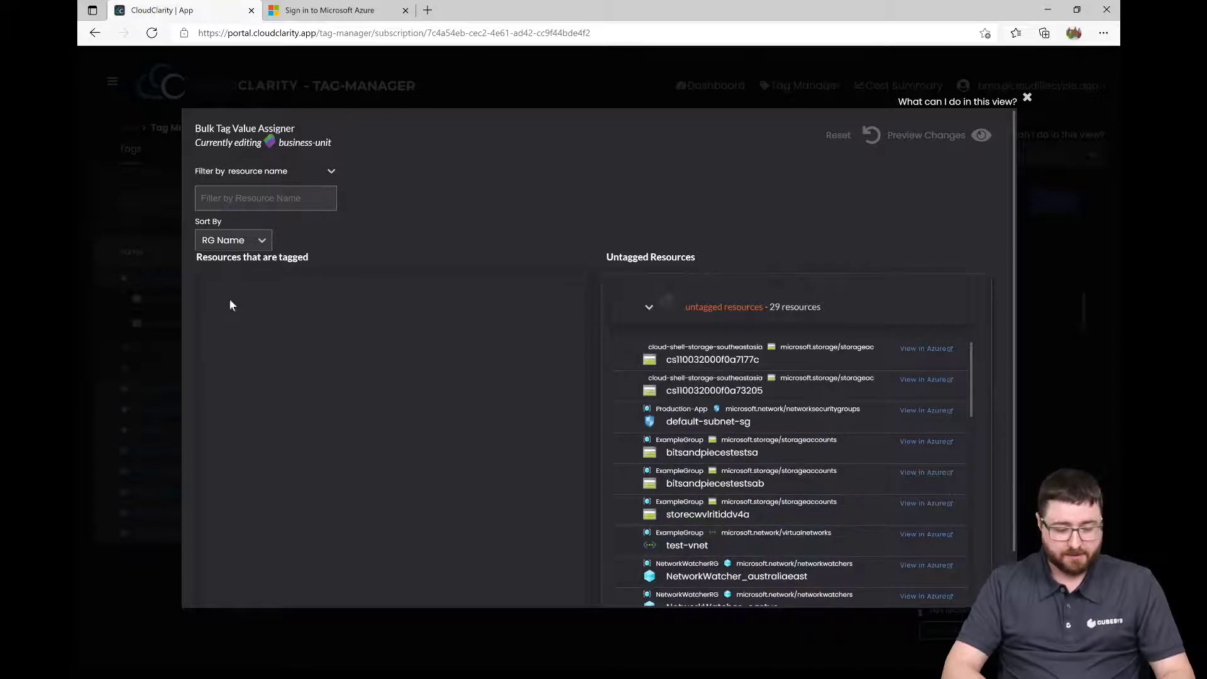
left_click(982, 138)
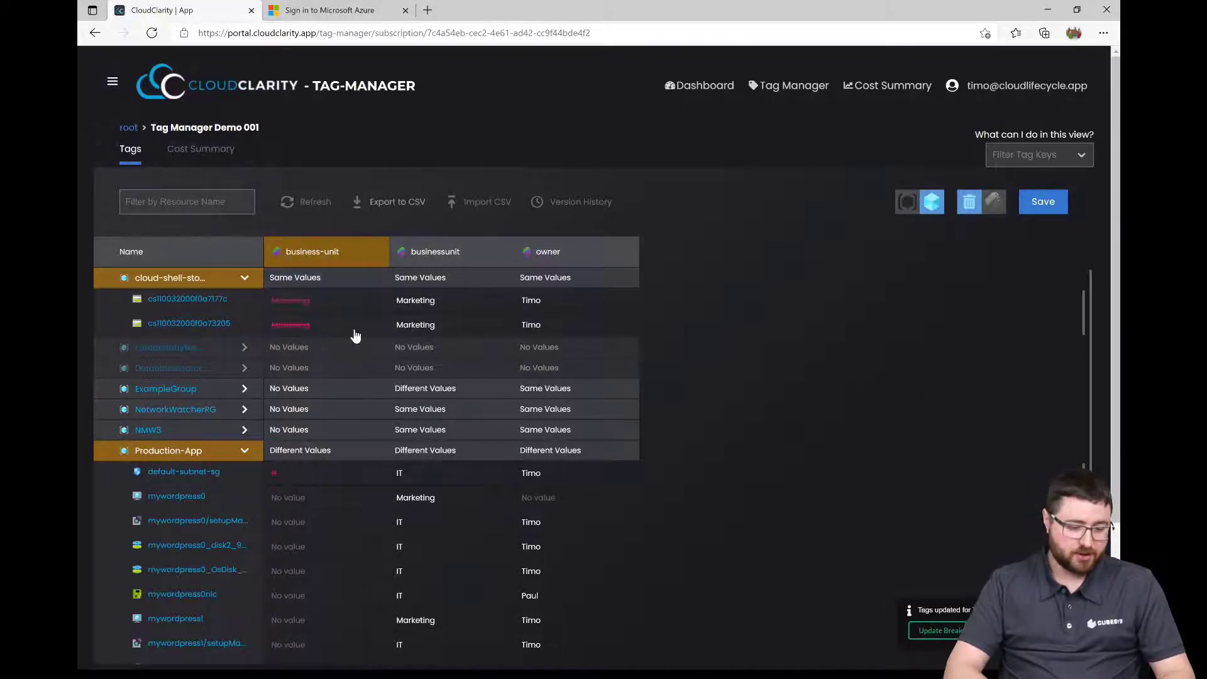
left_click(1043, 202)
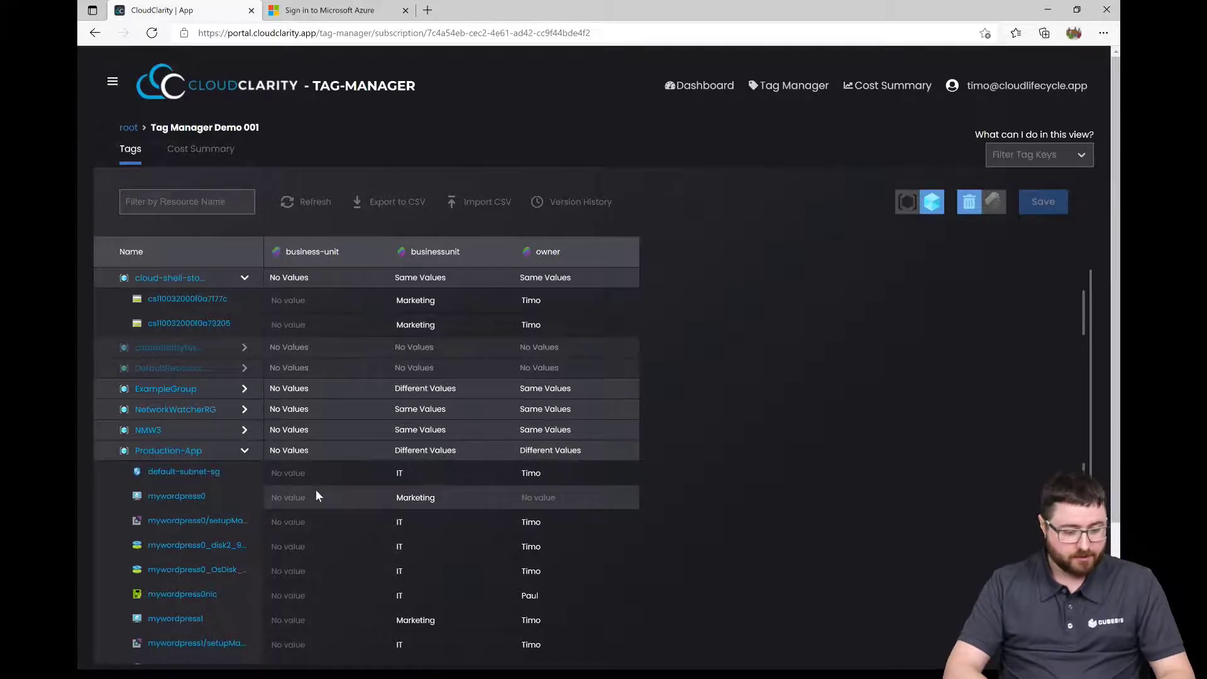
Step: Filter the tag keys to businessunit so the resource view lists only that tag's values
left_click(1005, 163)
type("bus")
key("Down")
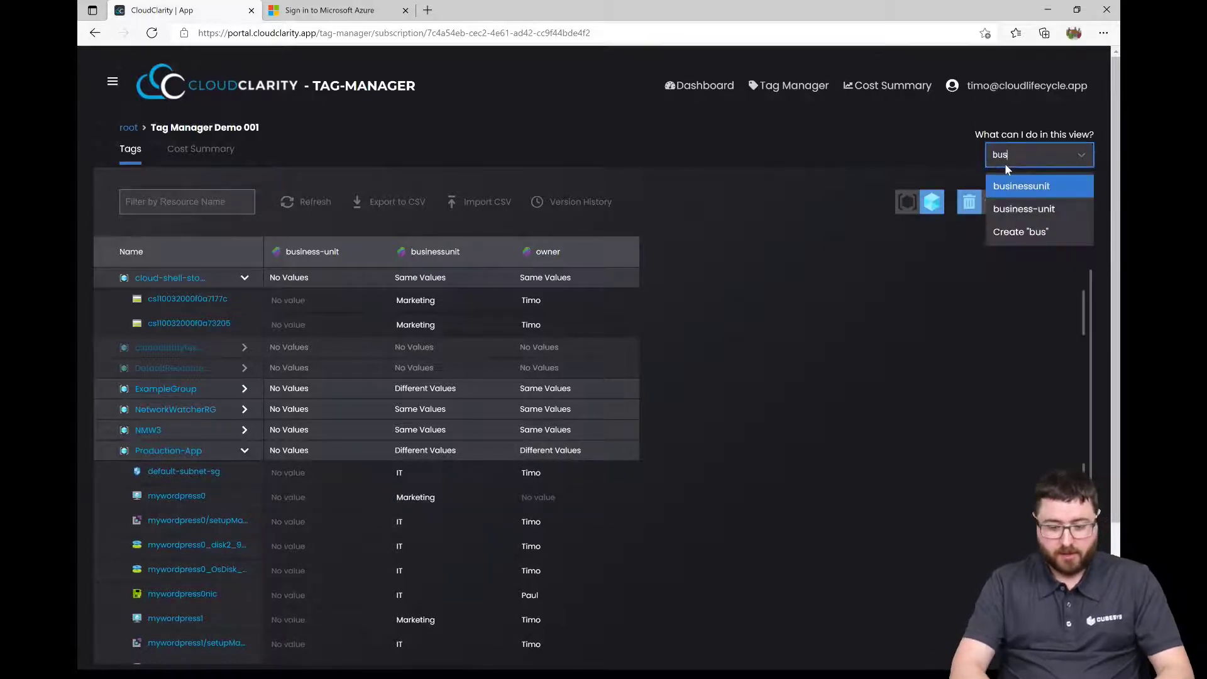
key("Return")
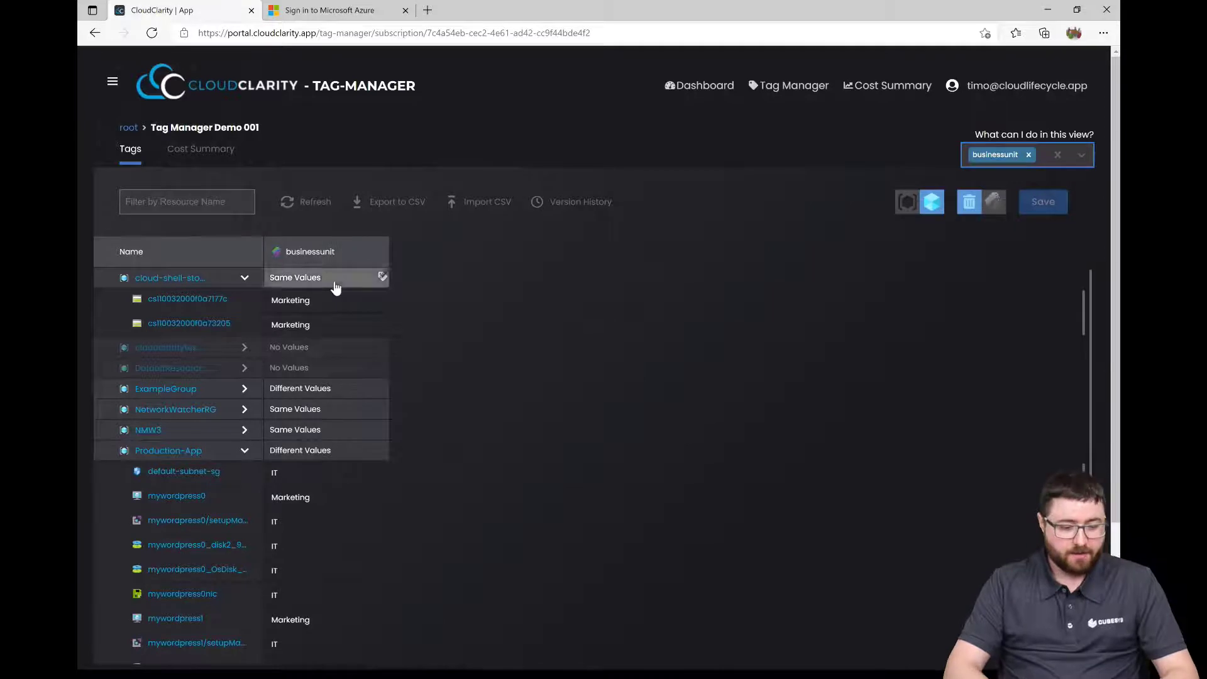
Step: Leave Tag Manager and open the dashboard's Tag Health view
left_click(112, 83)
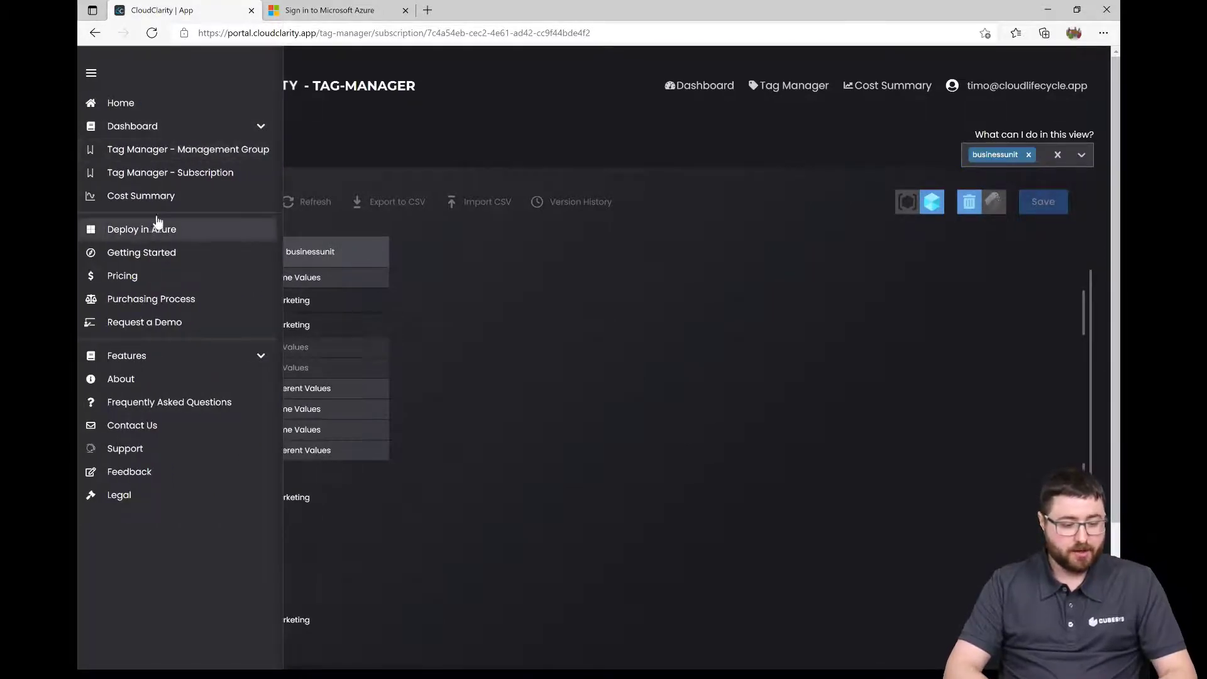
left_click(197, 127)
left_click(195, 195)
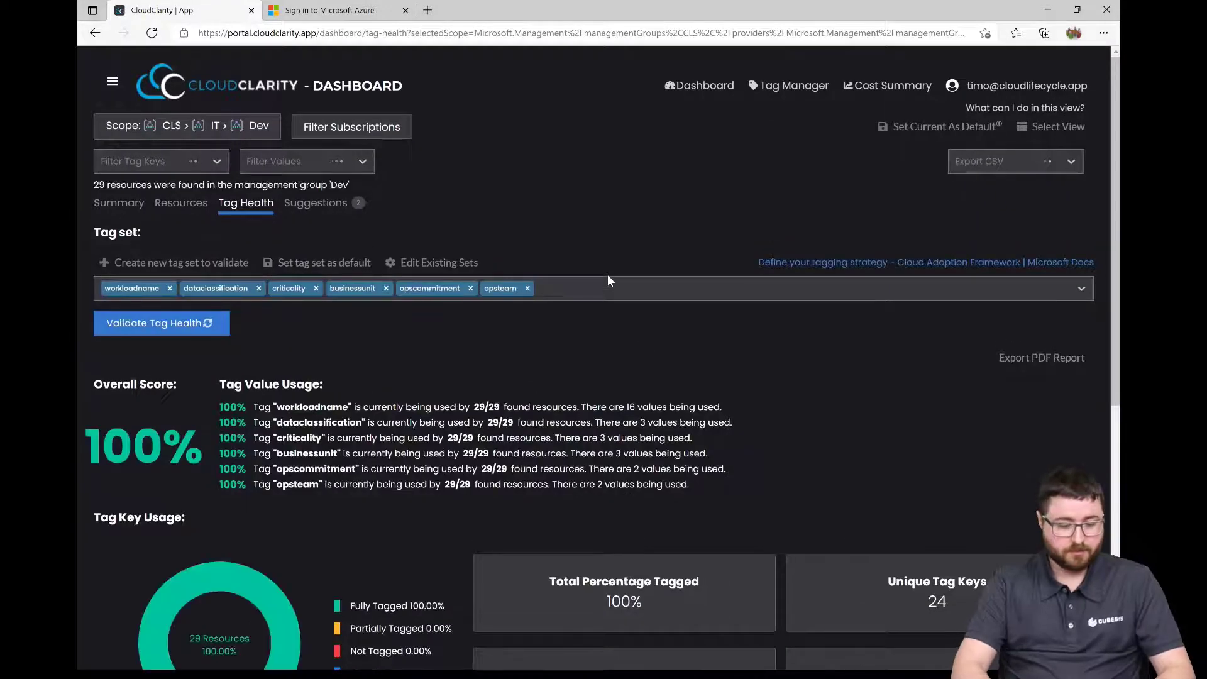
Step: Replace the tag health tag set with the saved businessunit set, then export the PDF report and download it
left_click(599, 288)
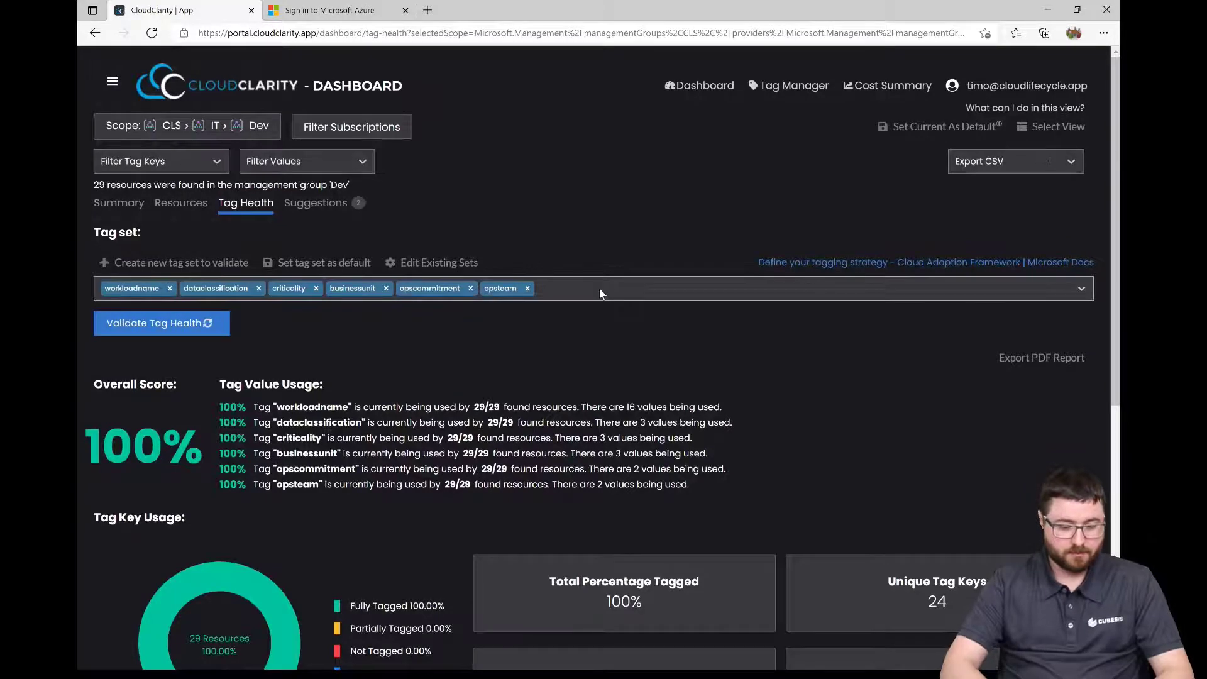
type("bus")
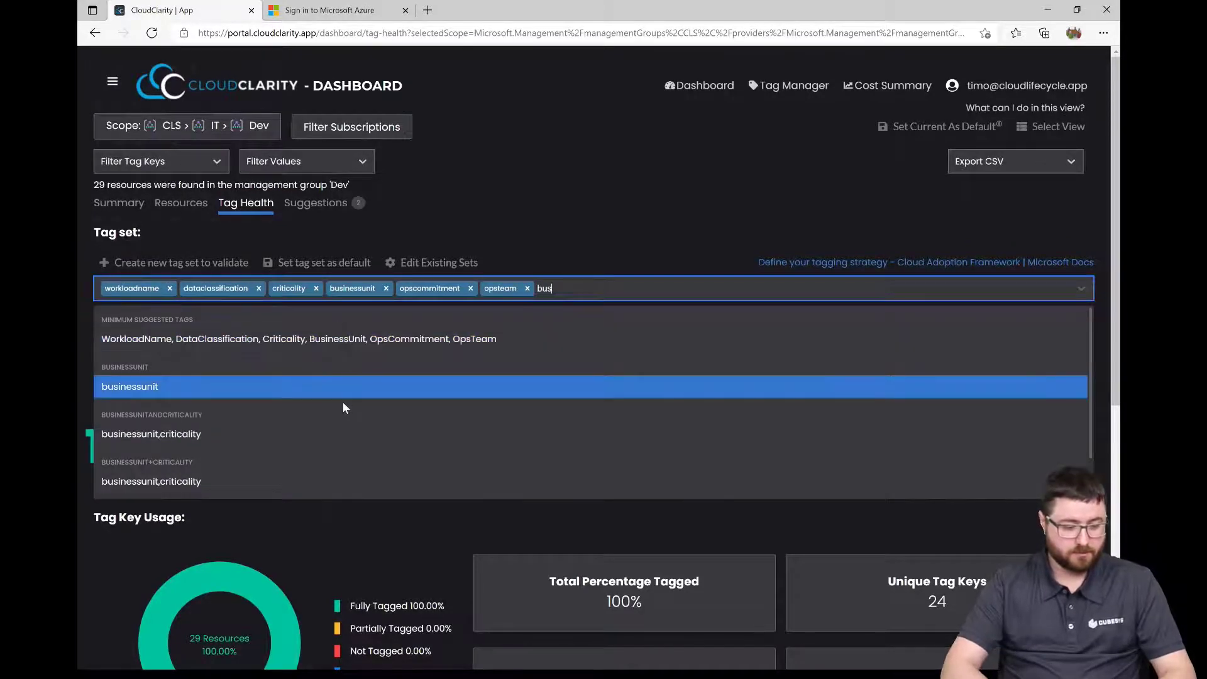
left_click(318, 387)
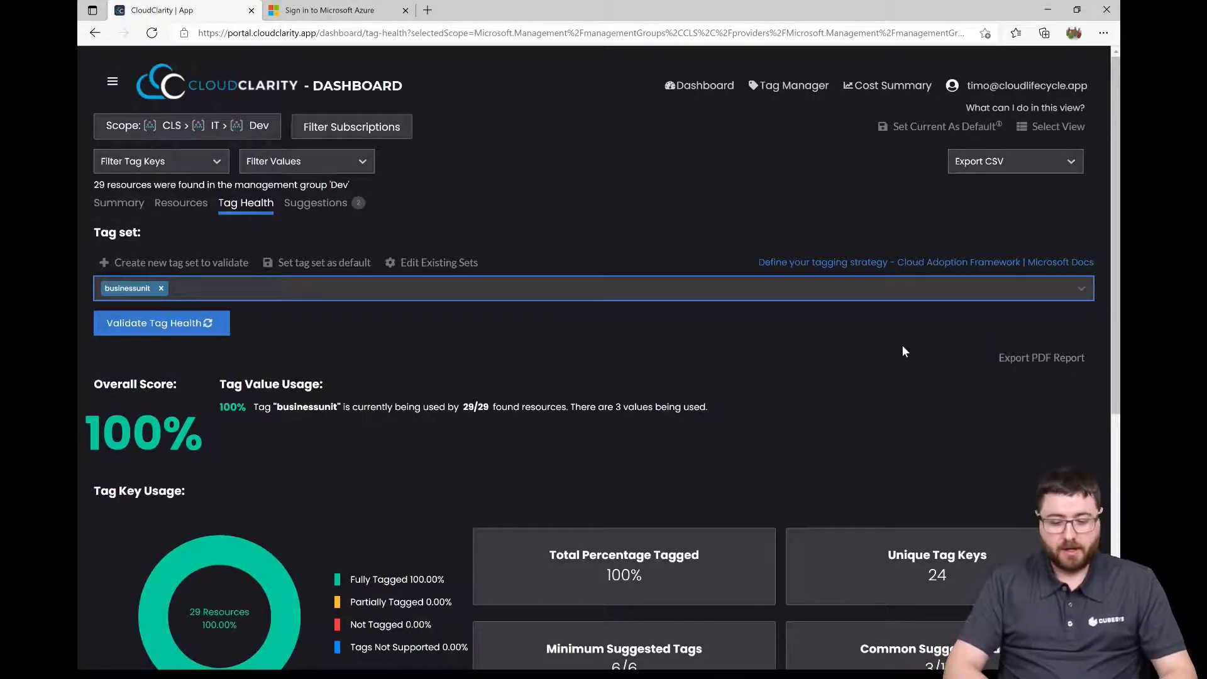
left_click(1032, 359)
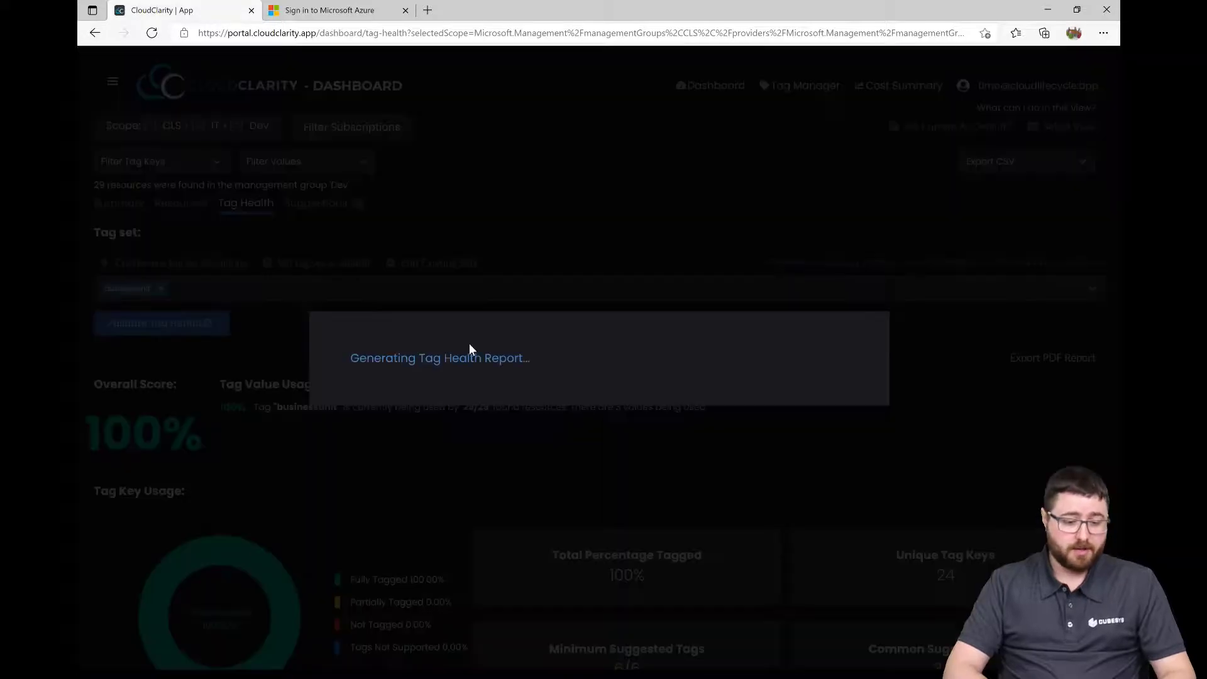
left_click(390, 362)
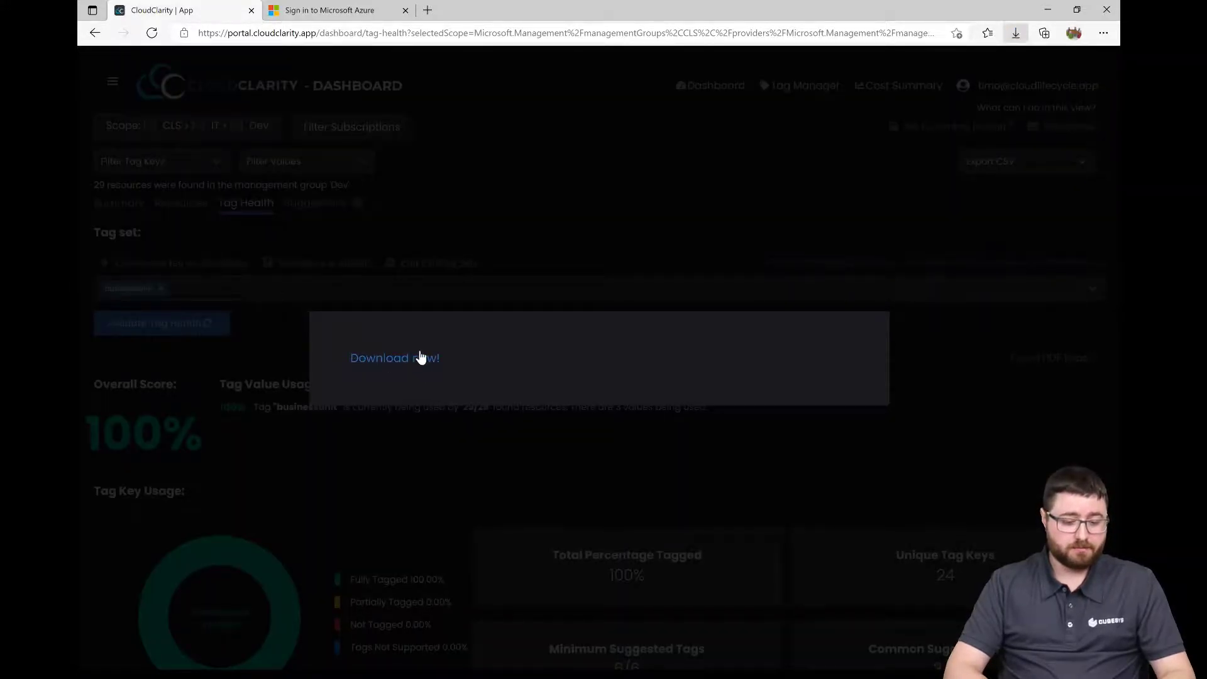